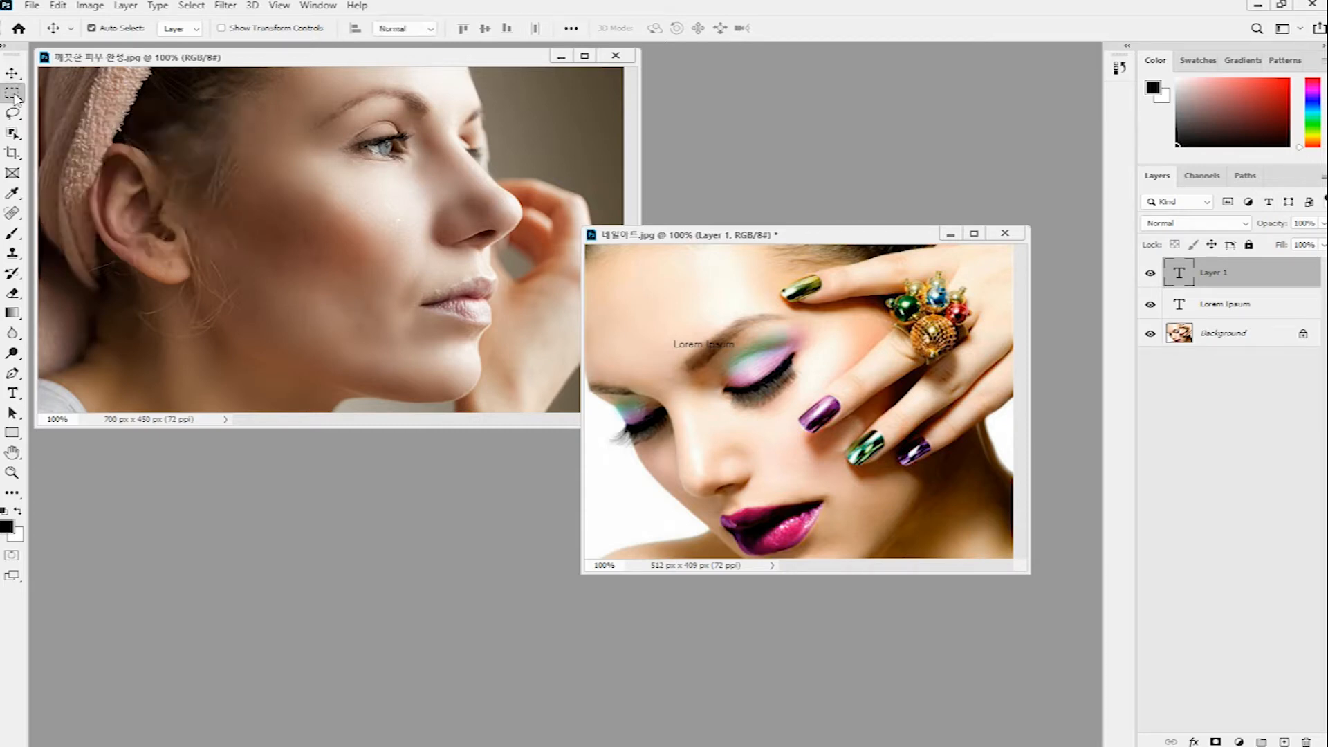
Step: Activate the Rectangular Marquee Tool and switch it to the Elliptical Marquee Tool from the same group
left_click(13, 94)
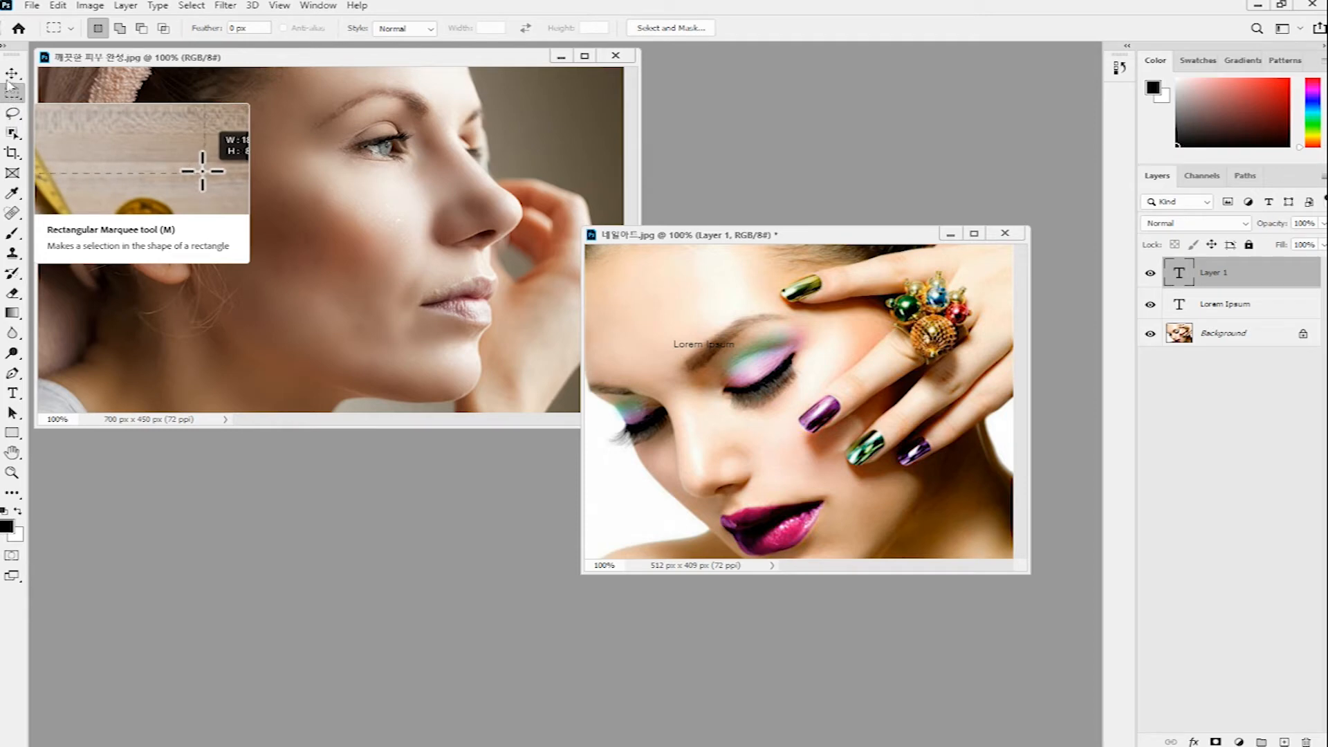
right_click(12, 94)
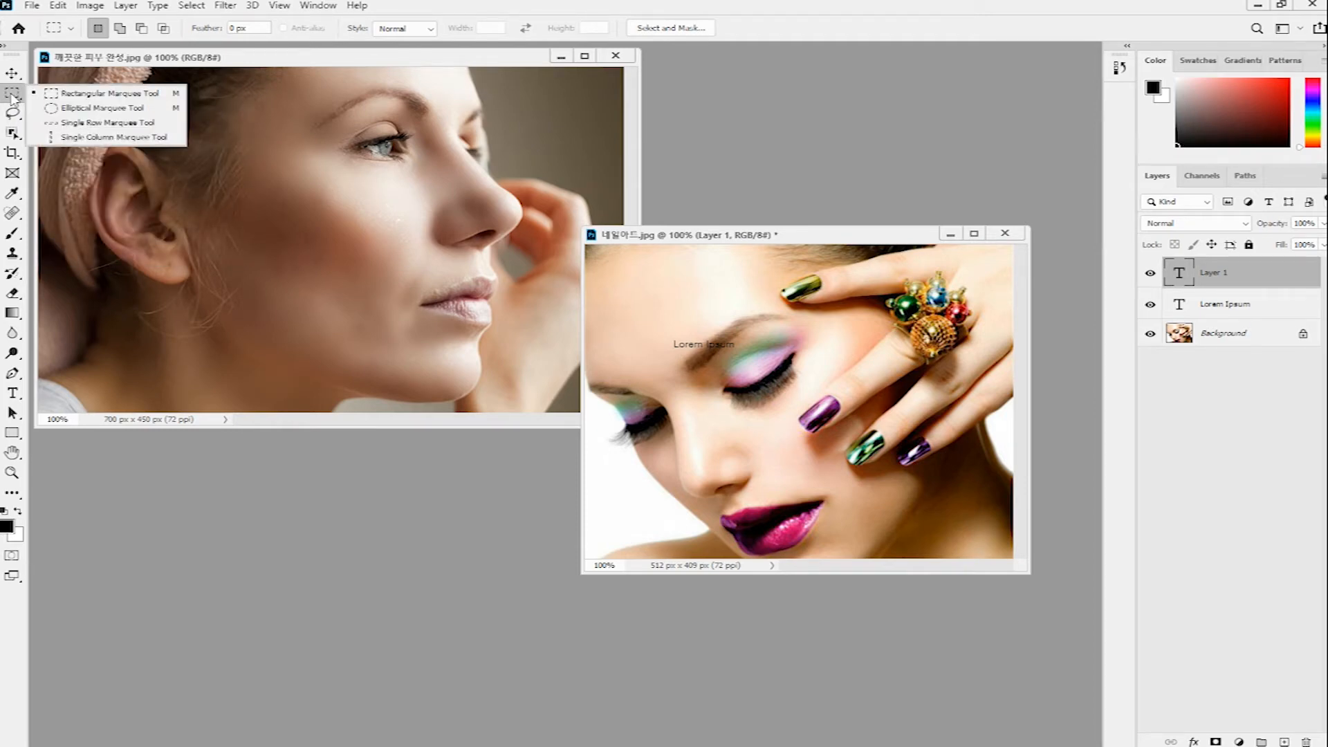
left_click(91, 109)
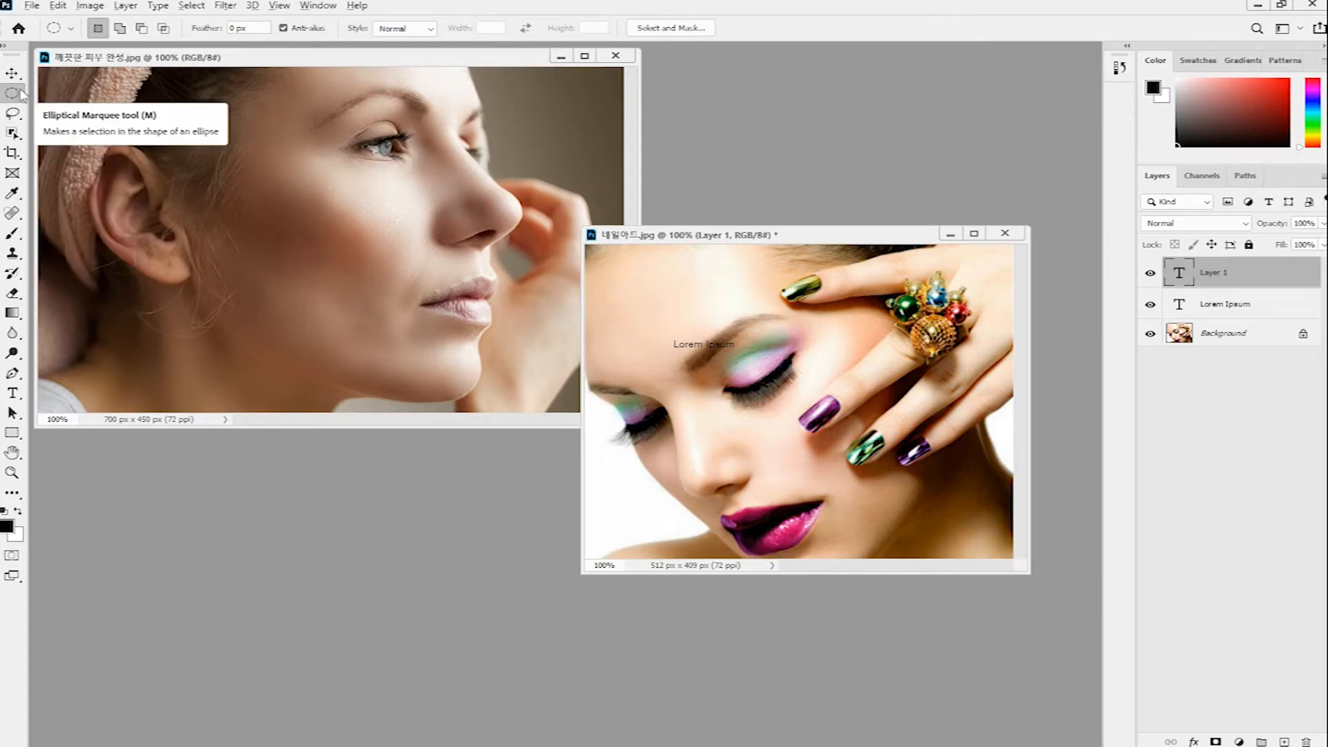
Step: Cycle through the tools of the marquee group and finish on the Rectangular Marquee Tool
left_click(16, 97, "alt")
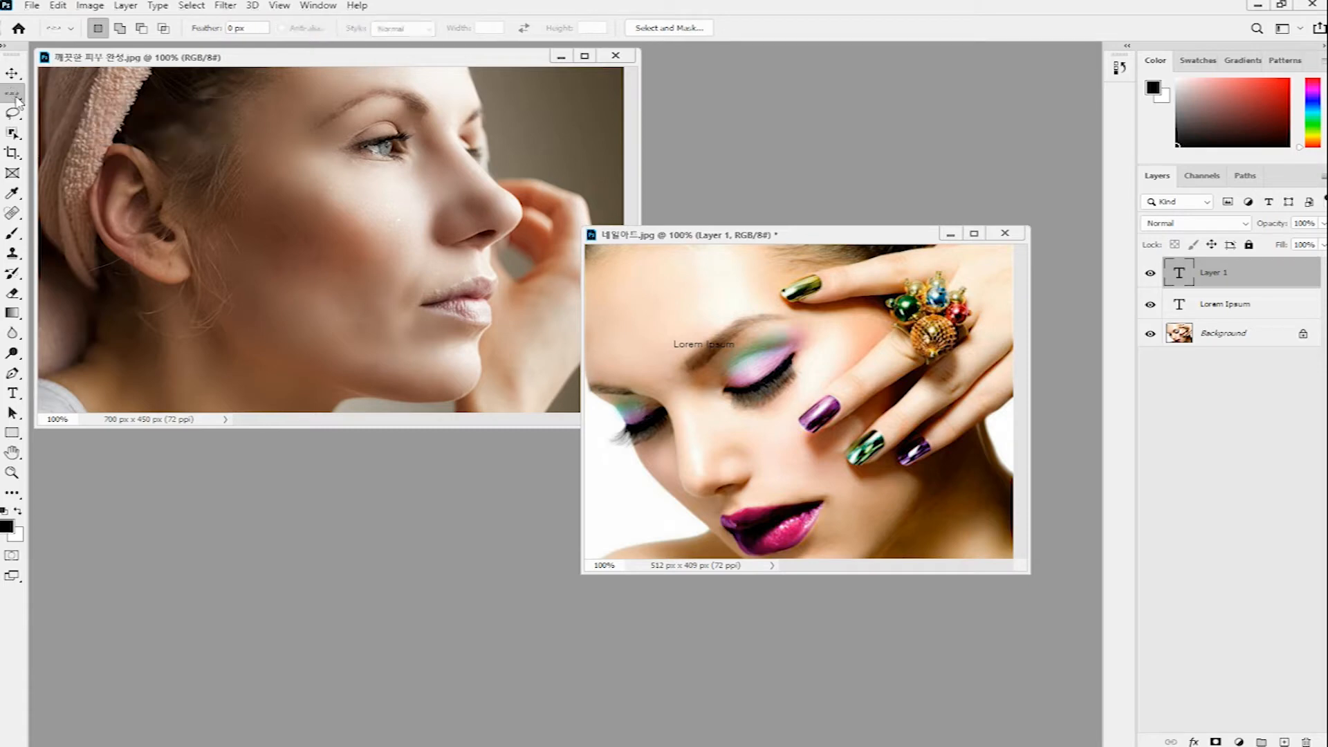
left_click(16, 97, "alt")
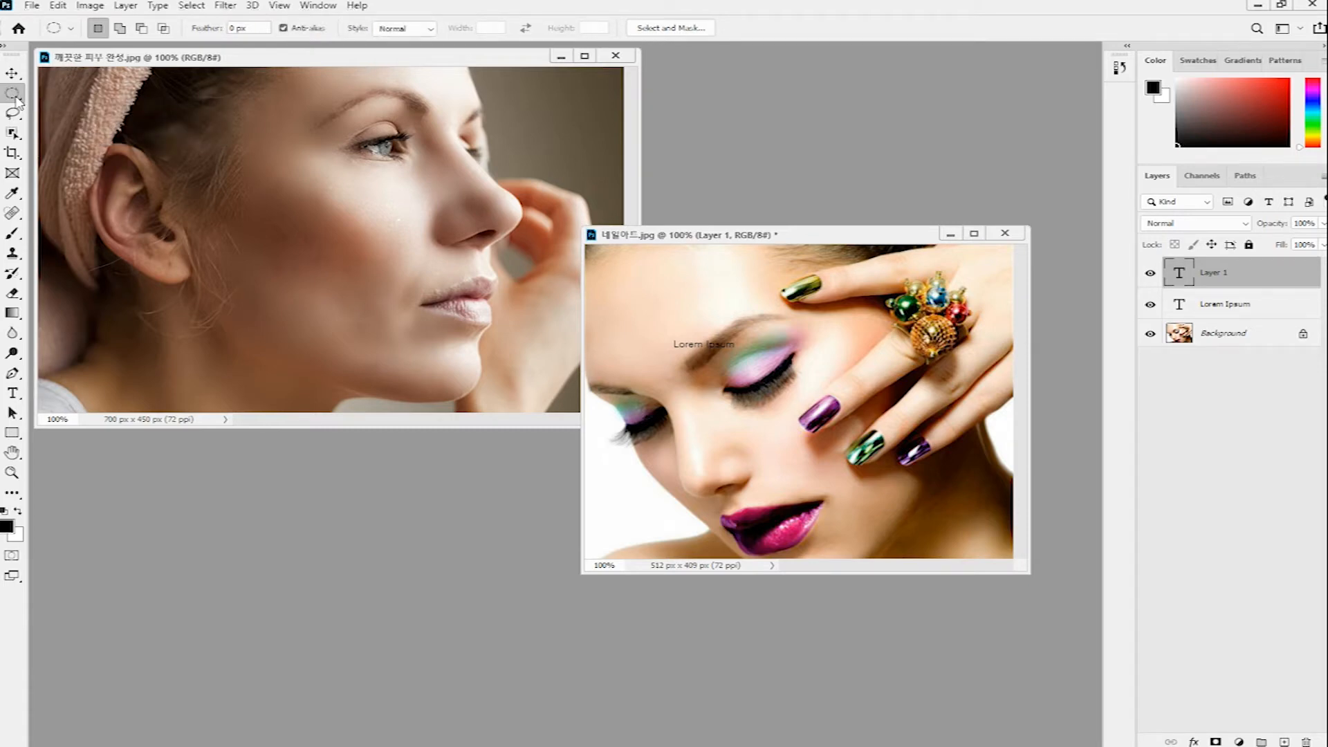
left_click(16, 98, "alt")
left_click(17, 99, "alt")
right_click(14, 96)
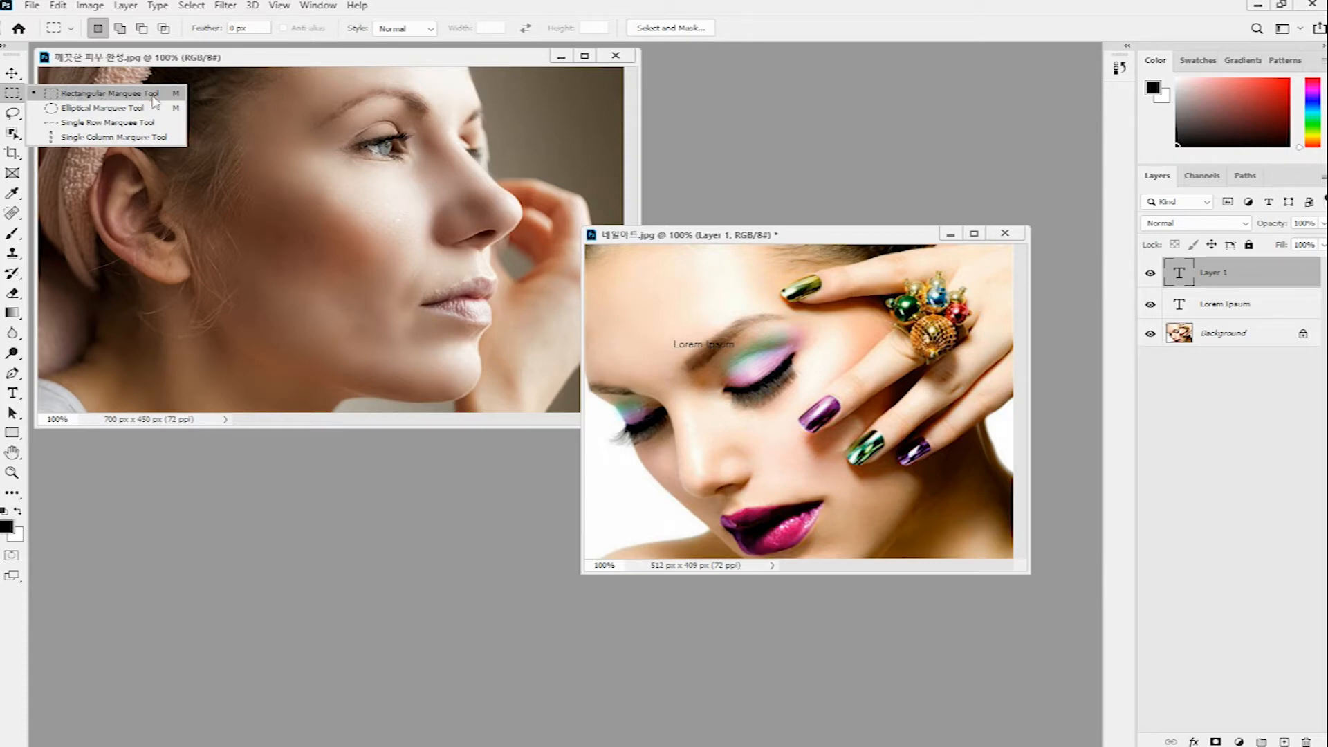
left_click(101, 94)
left_click(12, 99)
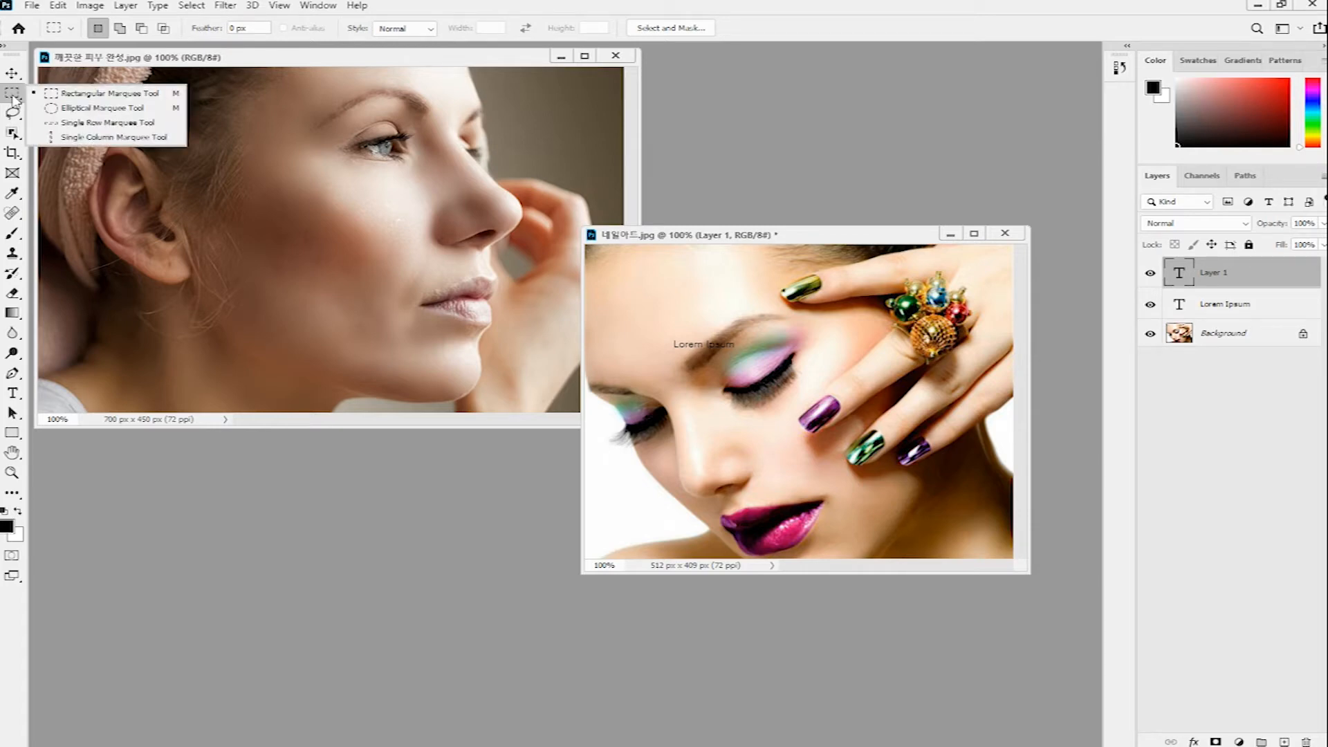
left_click(14, 99)
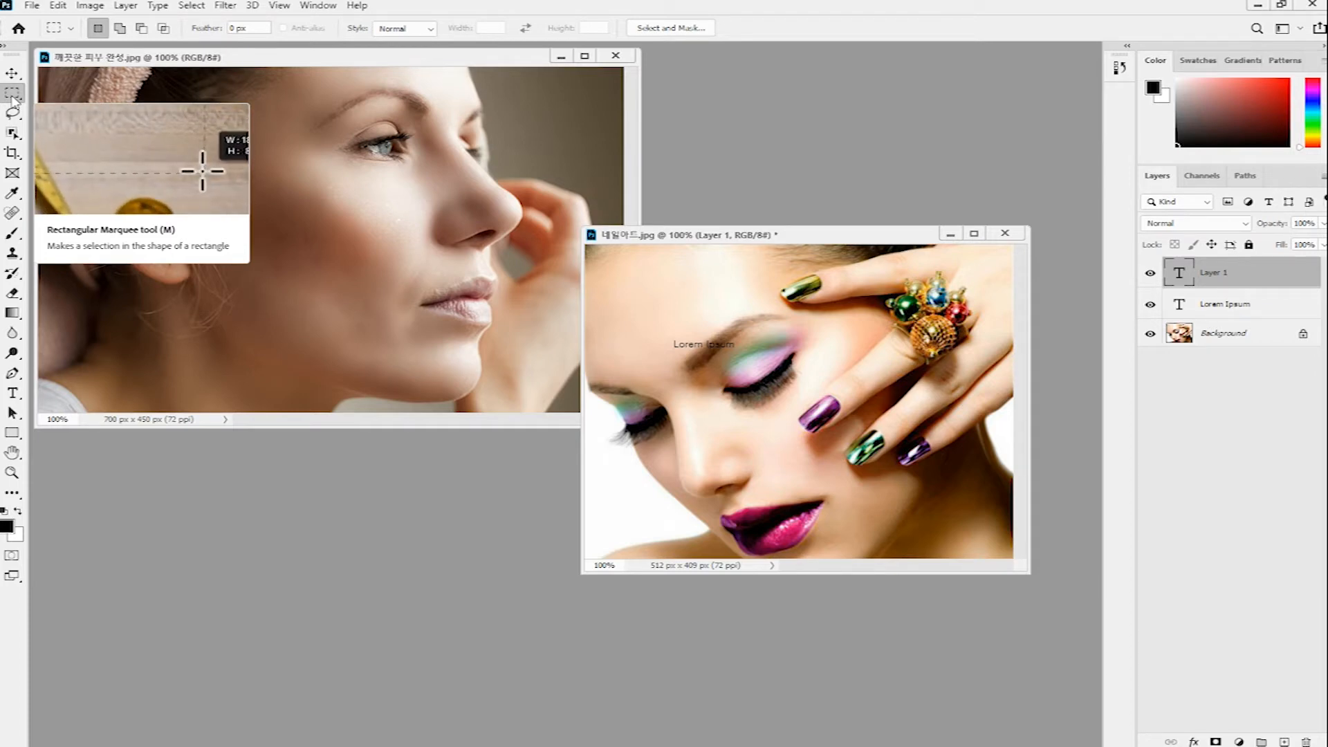
Step: Alternate between the Move Tool and the Rectangular Marquee Tool, finishing on the Move Tool
key("v")
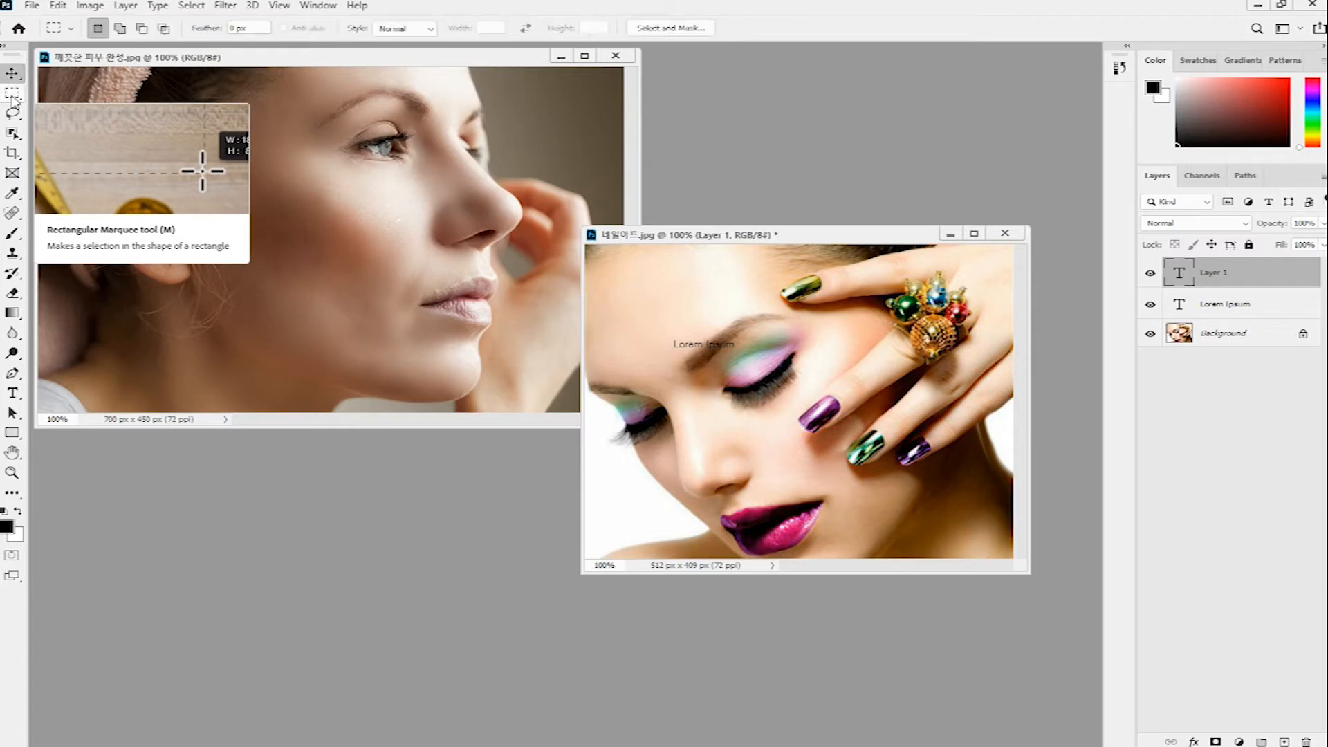
key("m")
key("v")
key("m")
key("v")
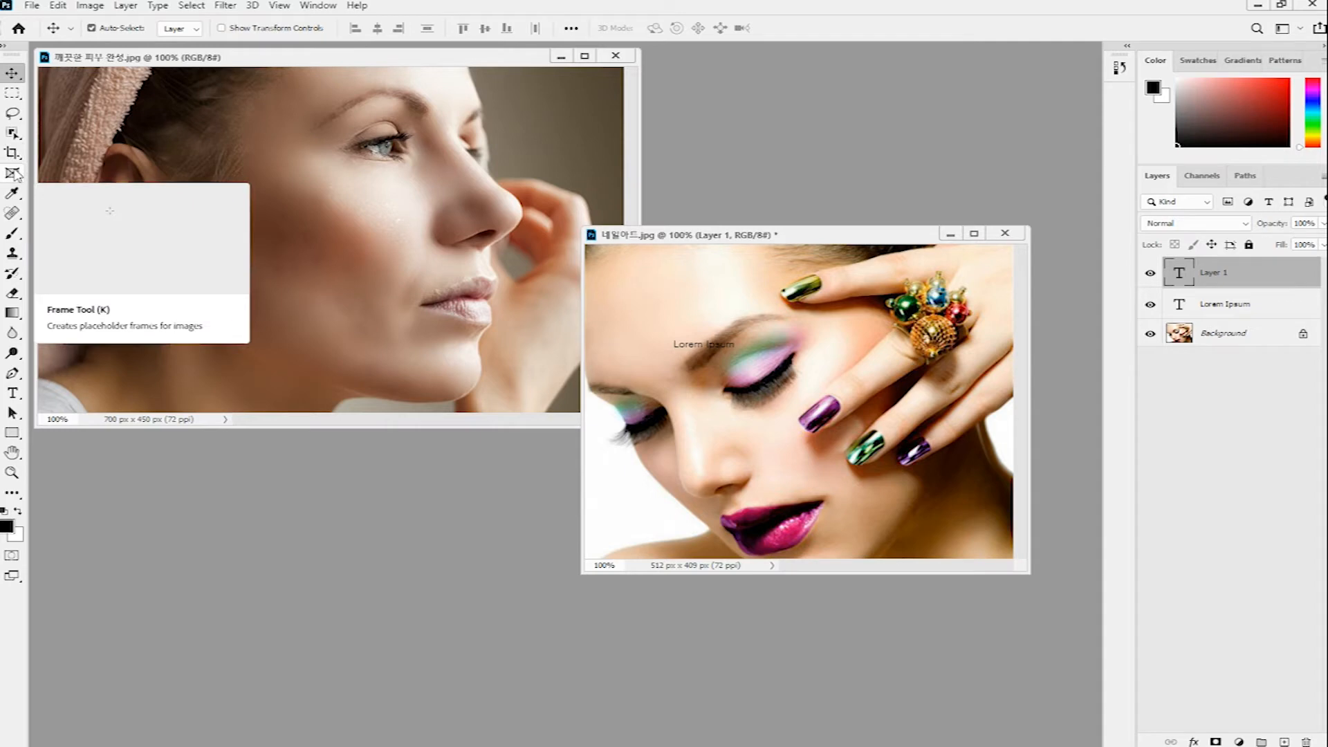
Step: Look through the marquee and lasso tool groups and activate the Object Selection Tool
left_click(13, 94)
left_click(14, 96)
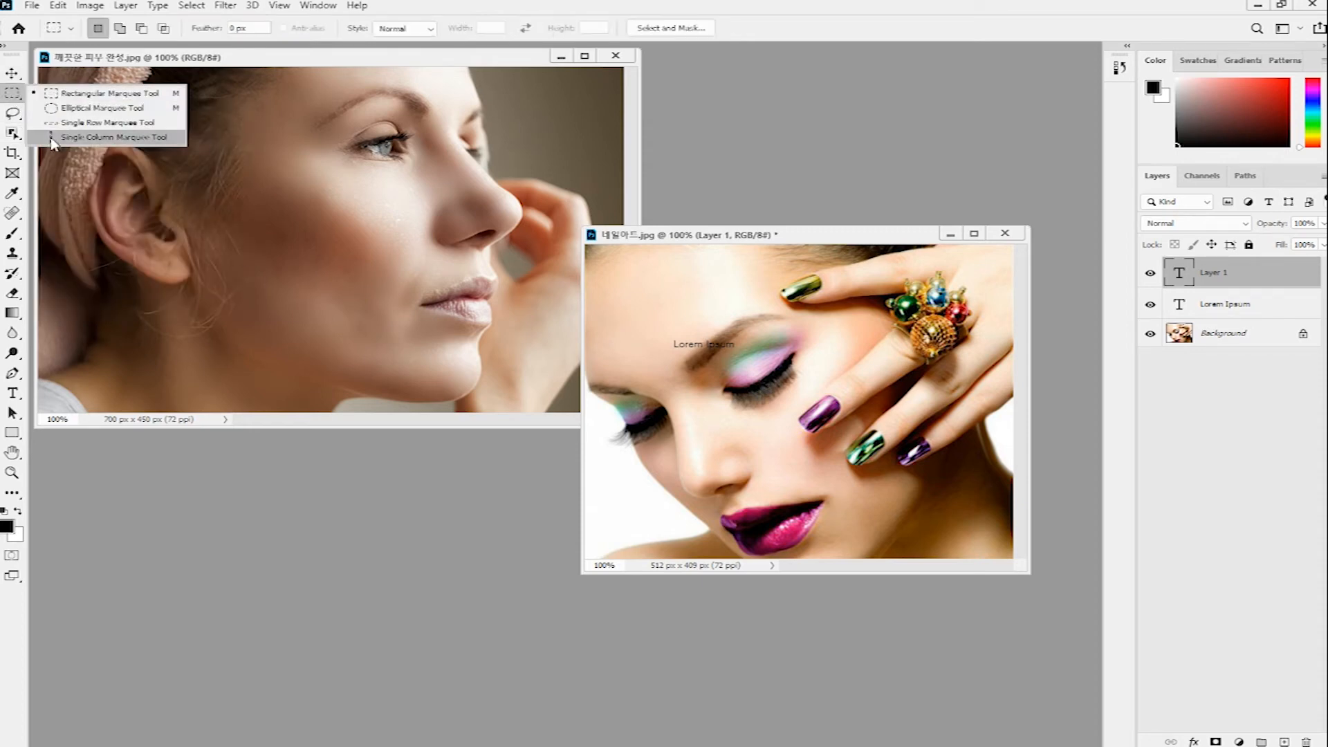
left_click(13, 114)
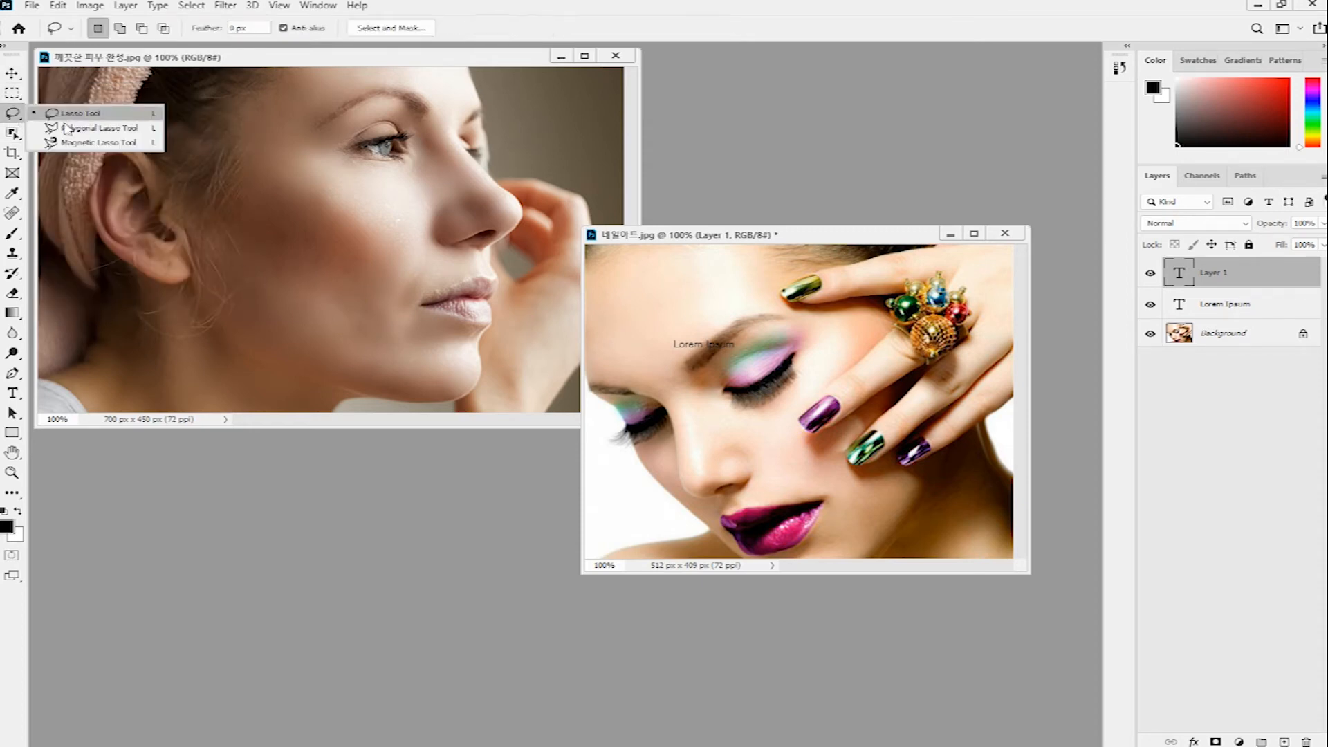
left_click(12, 133)
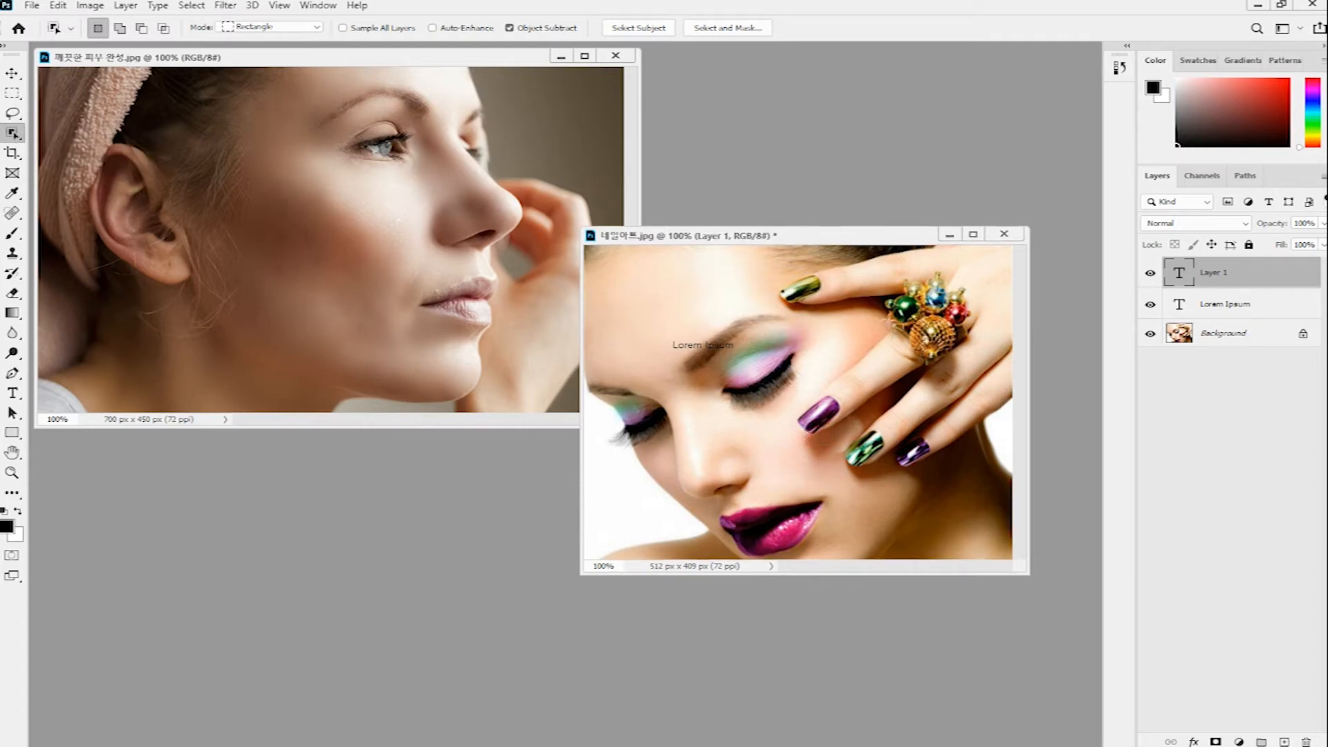
Step: Step the nail-art image back through its history to the Open state and return to the last New Type Layer state
left_click(1122, 69)
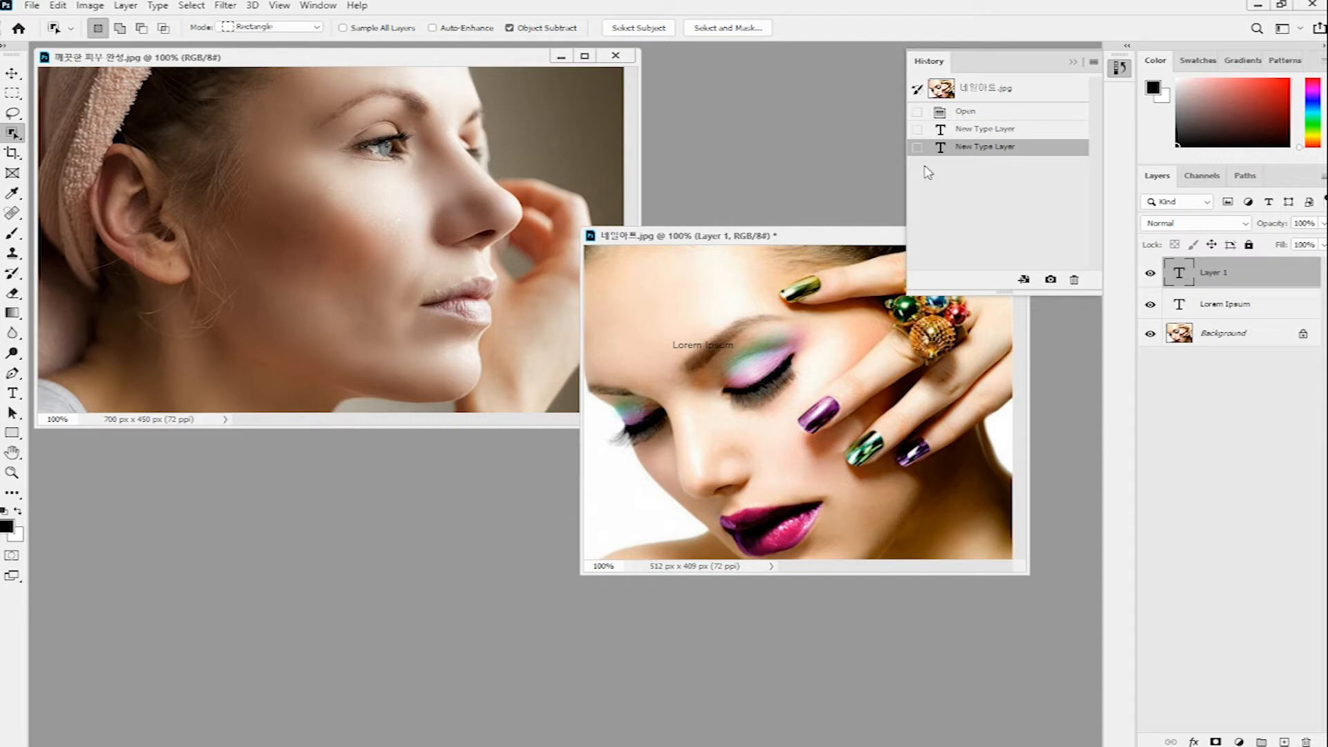
left_click(989, 130)
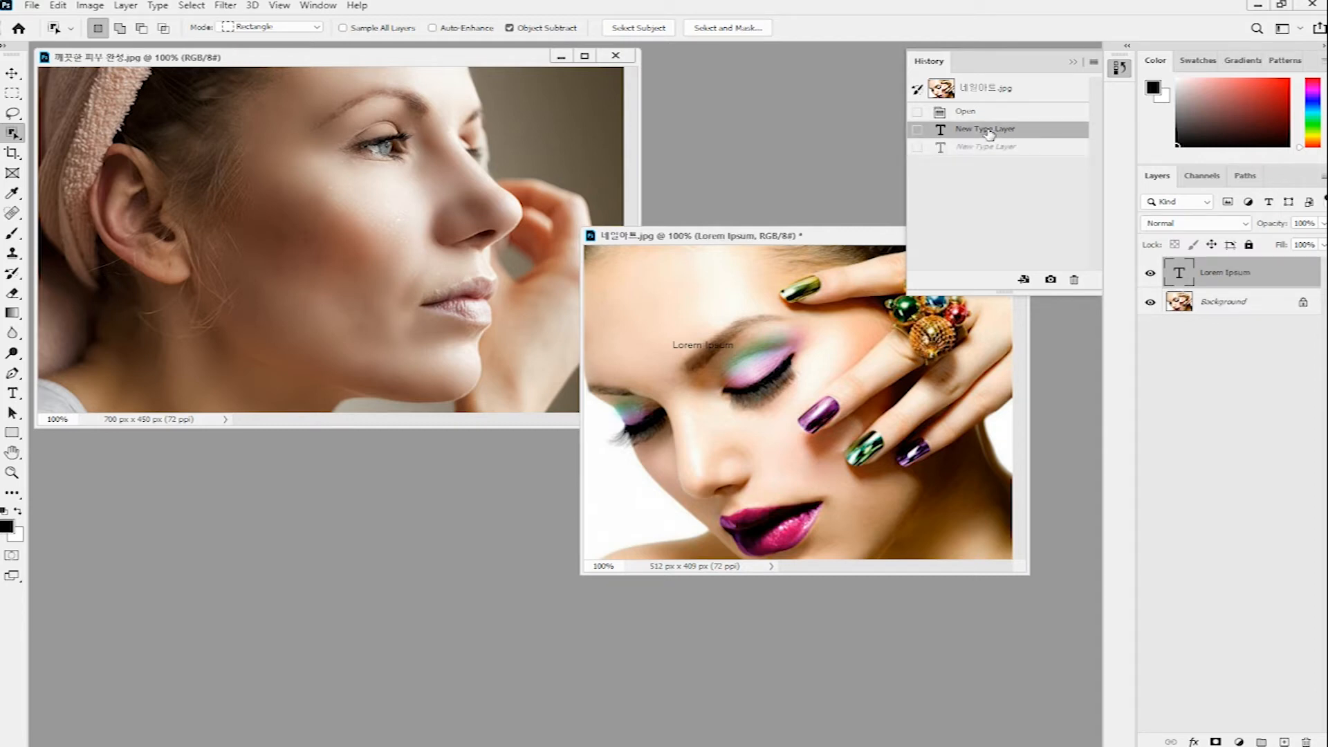
left_click(980, 112)
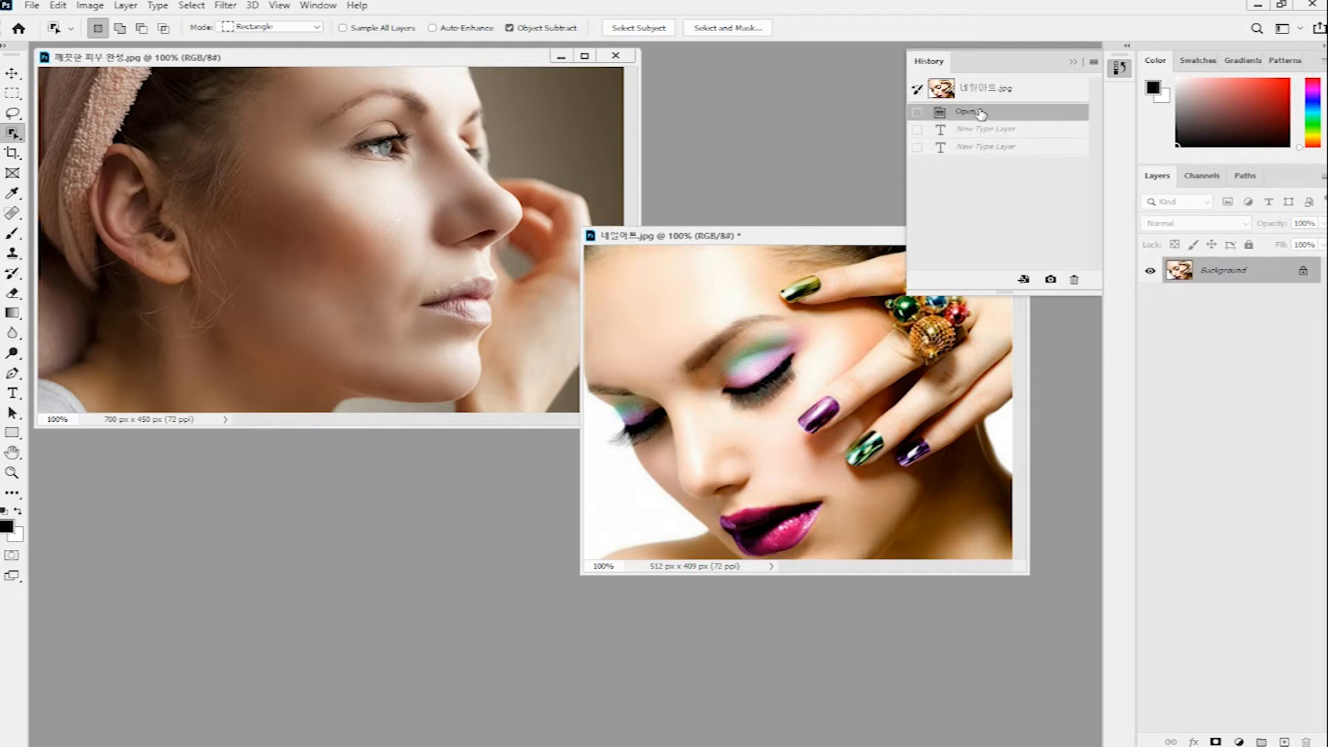
left_click(982, 134)
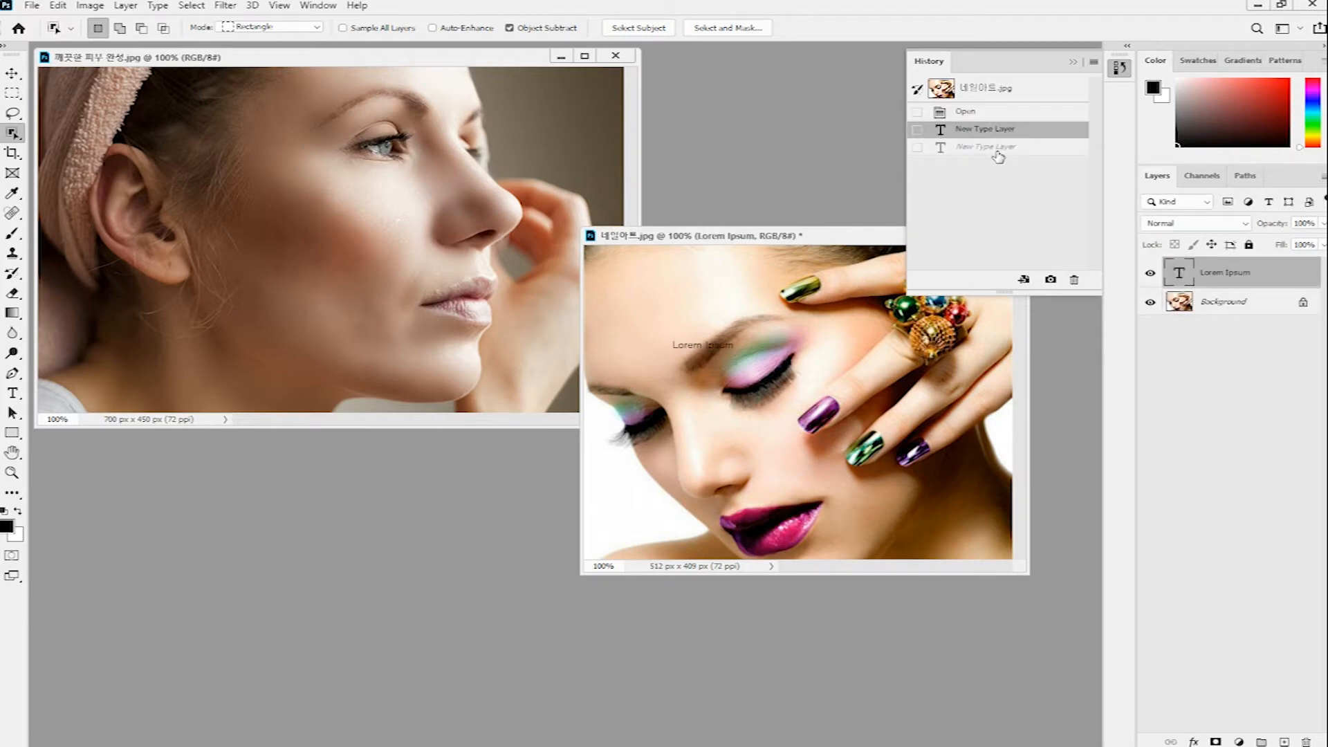
left_click(998, 148)
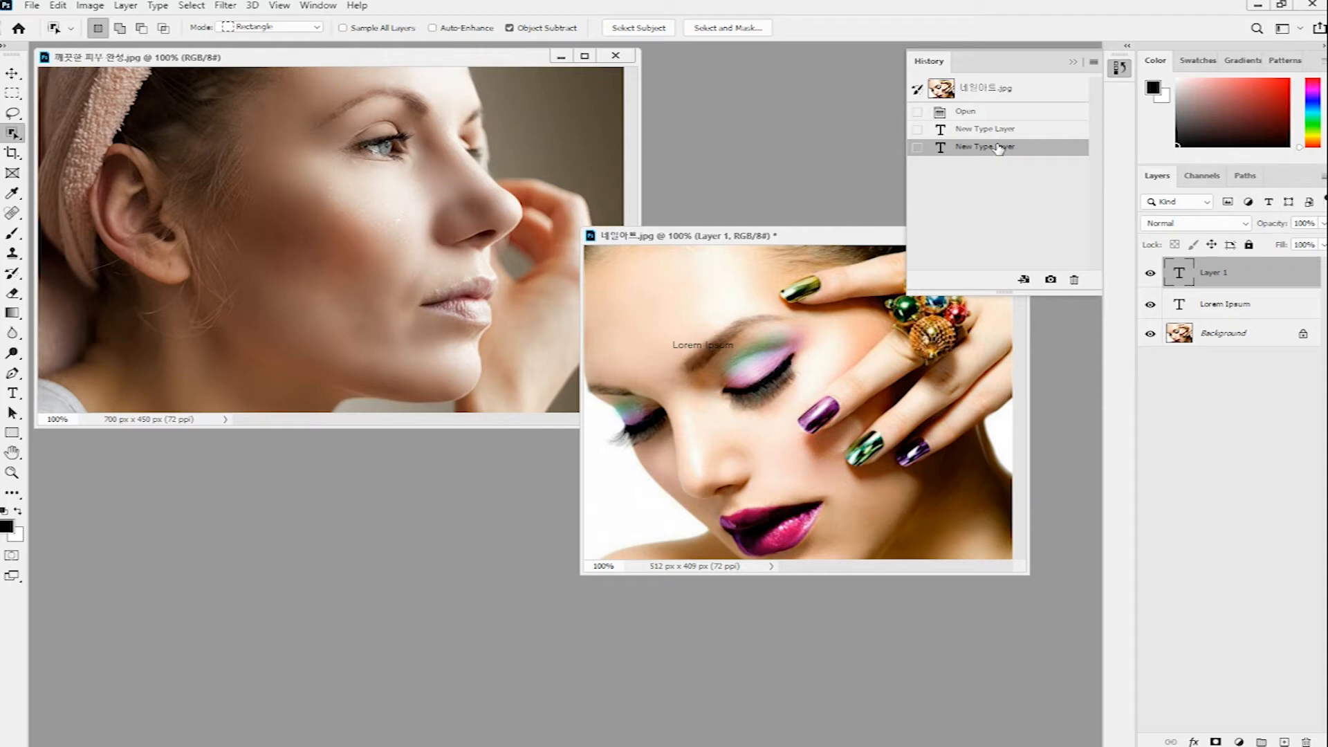
Step: Undo the two new type layers in the nail-art image and redo both
key("ctrl+z")
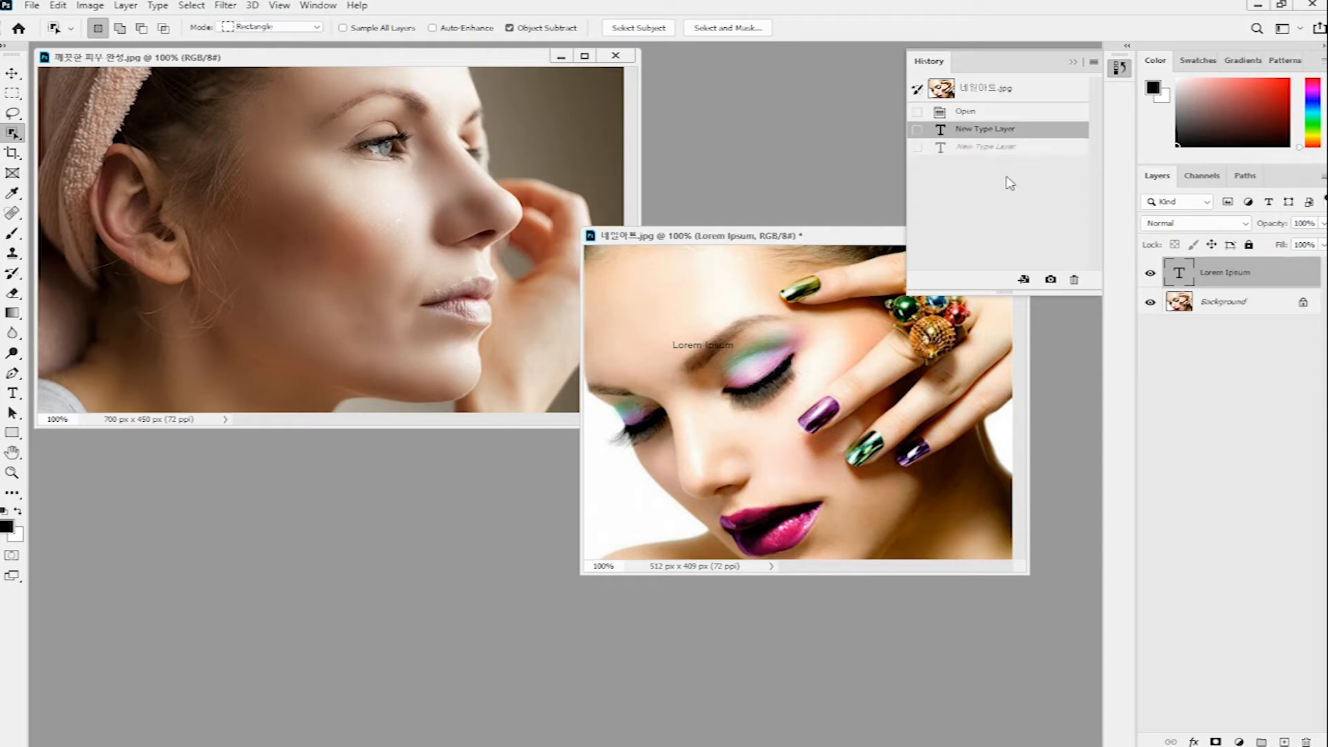
key("ctrl+z")
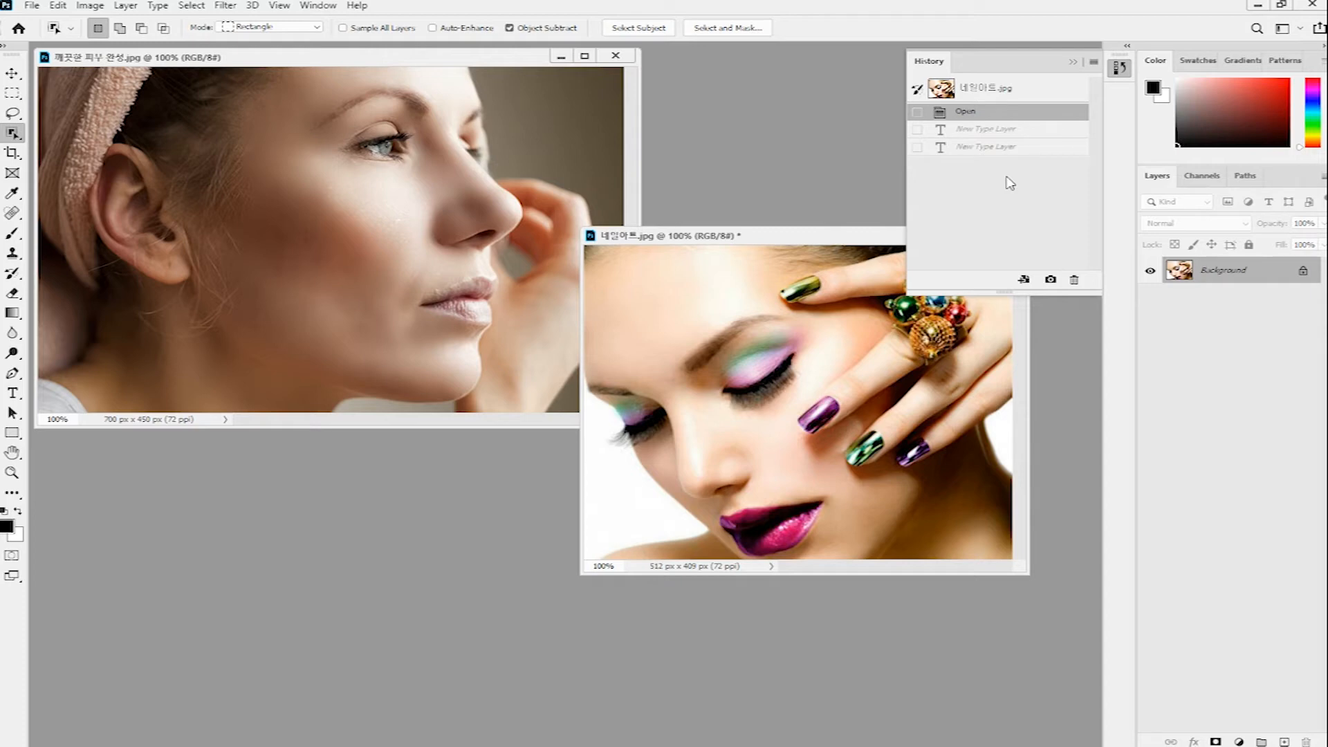
key("ctrl+shift+z")
key("ctrl+shift+z")
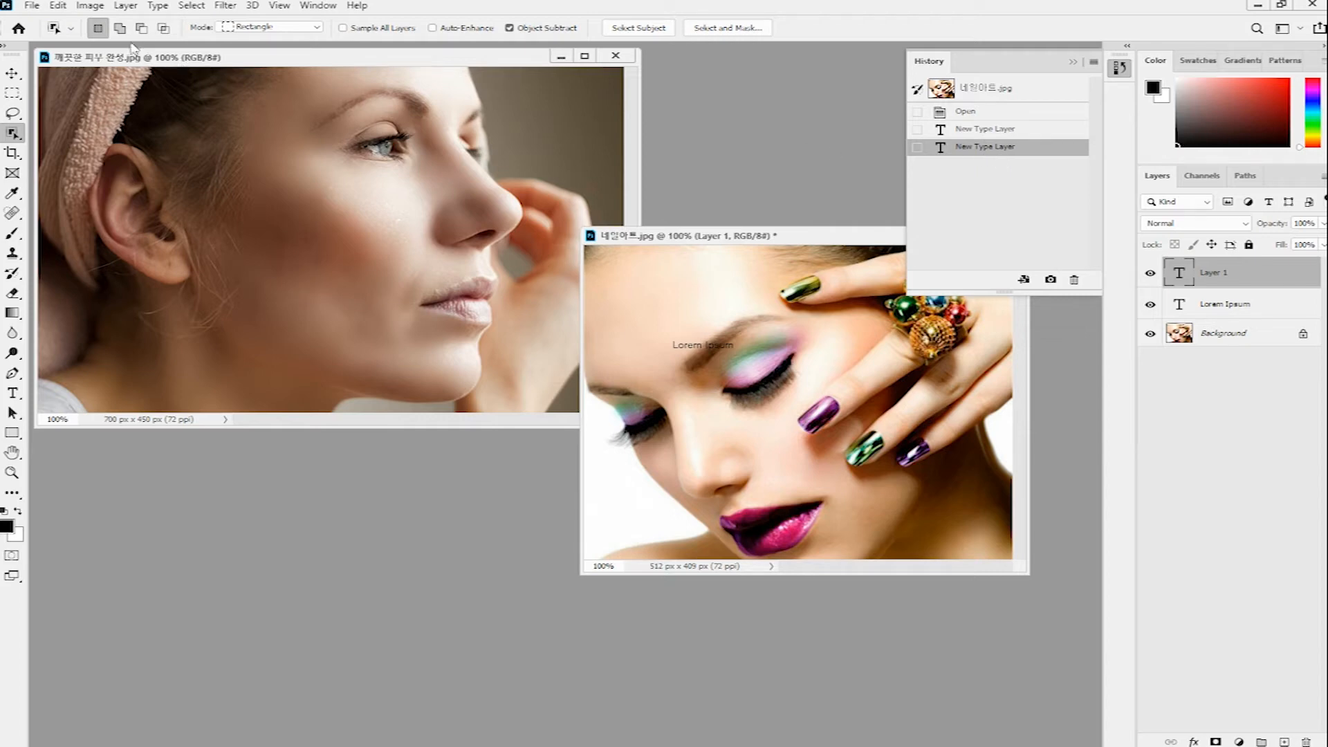
Step: Check the History States setting in the Performance preferences, accept the dialog and collapse the history display
left_click(65, 7)
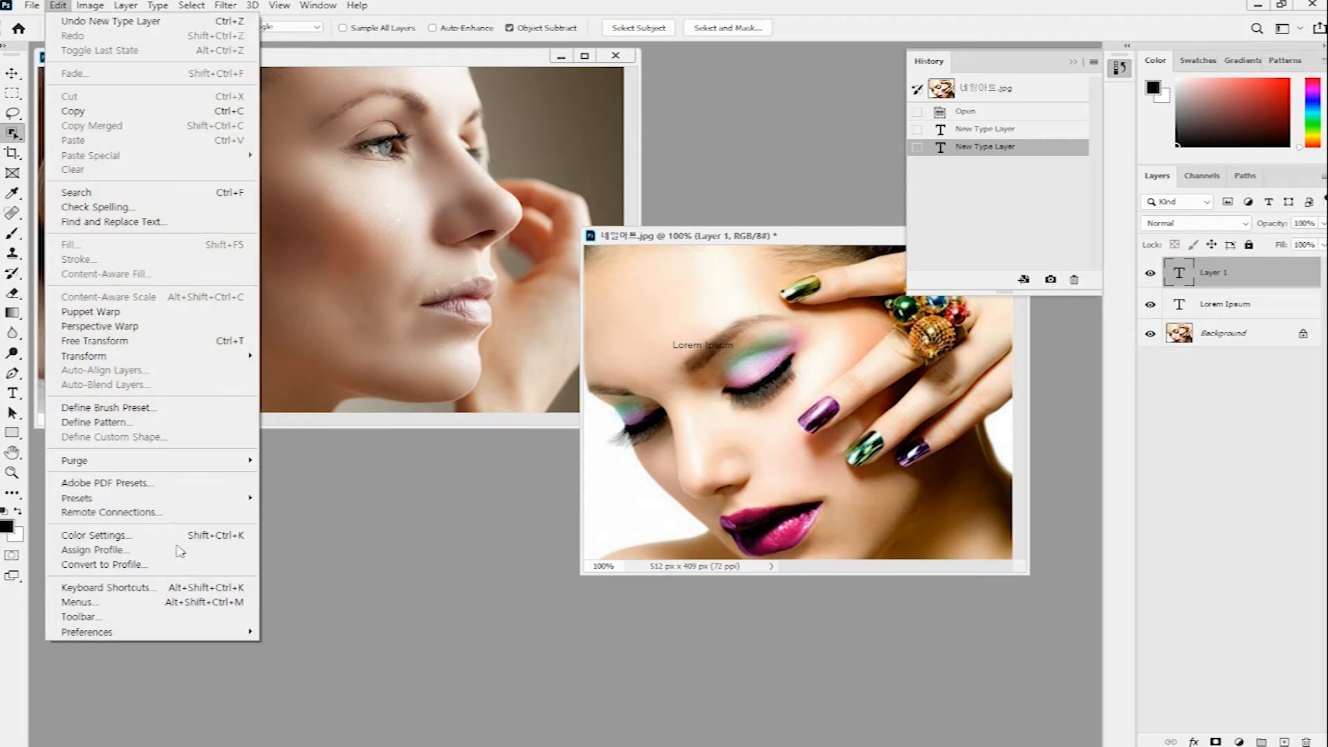
mouse_move(197, 633)
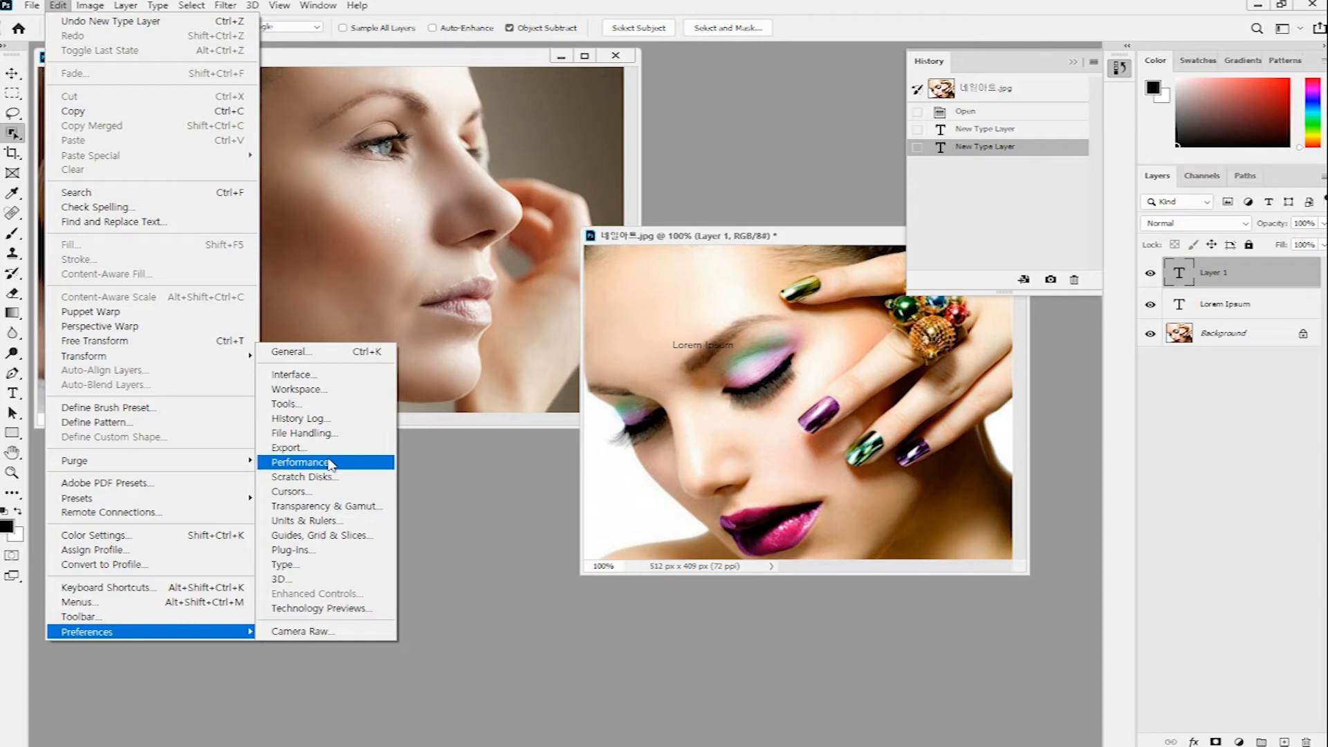
left_click(330, 464)
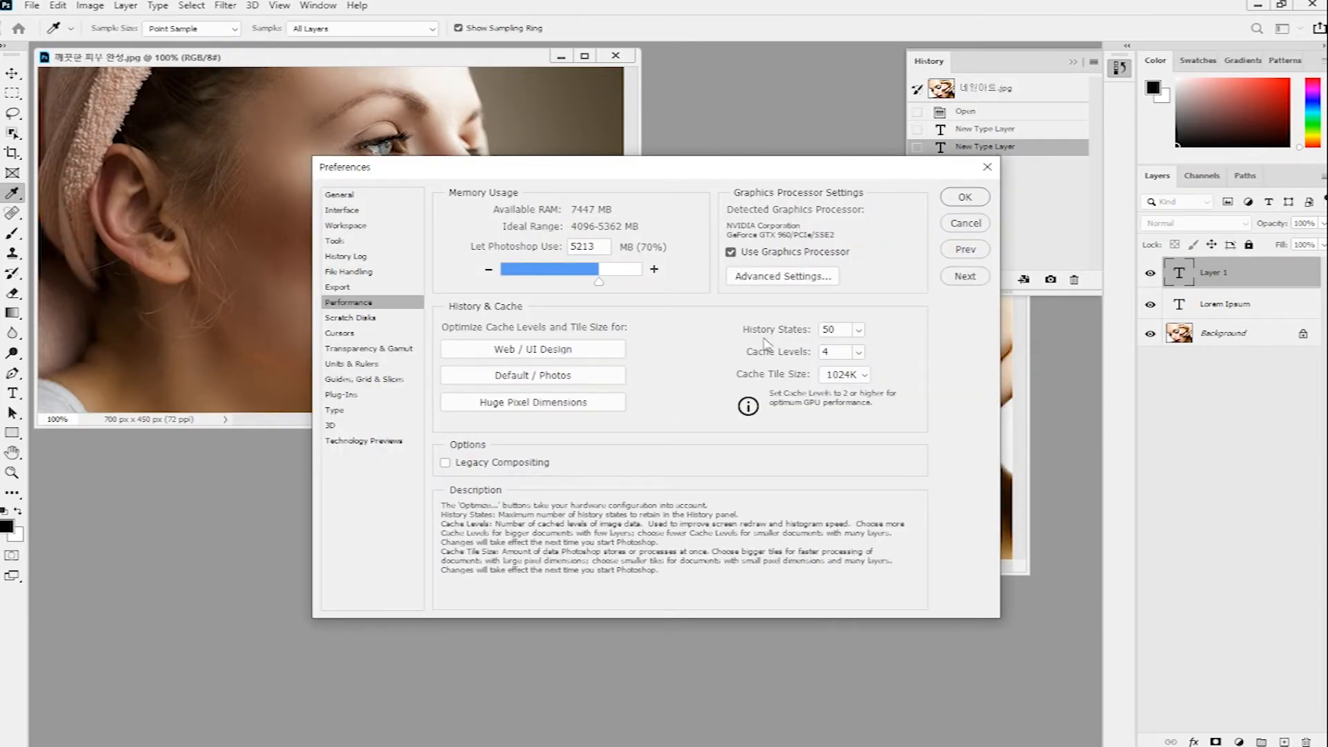
left_click(843, 329)
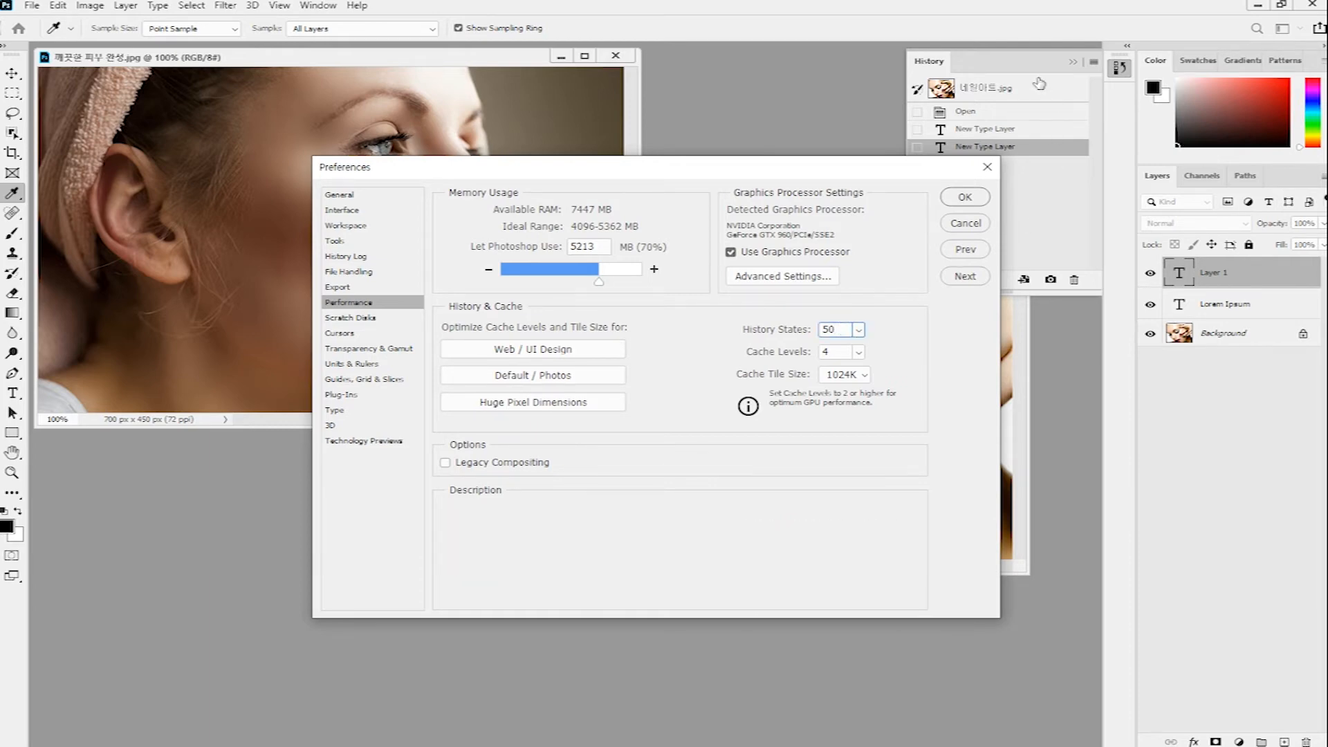
left_click_drag(852, 178, 694, 239)
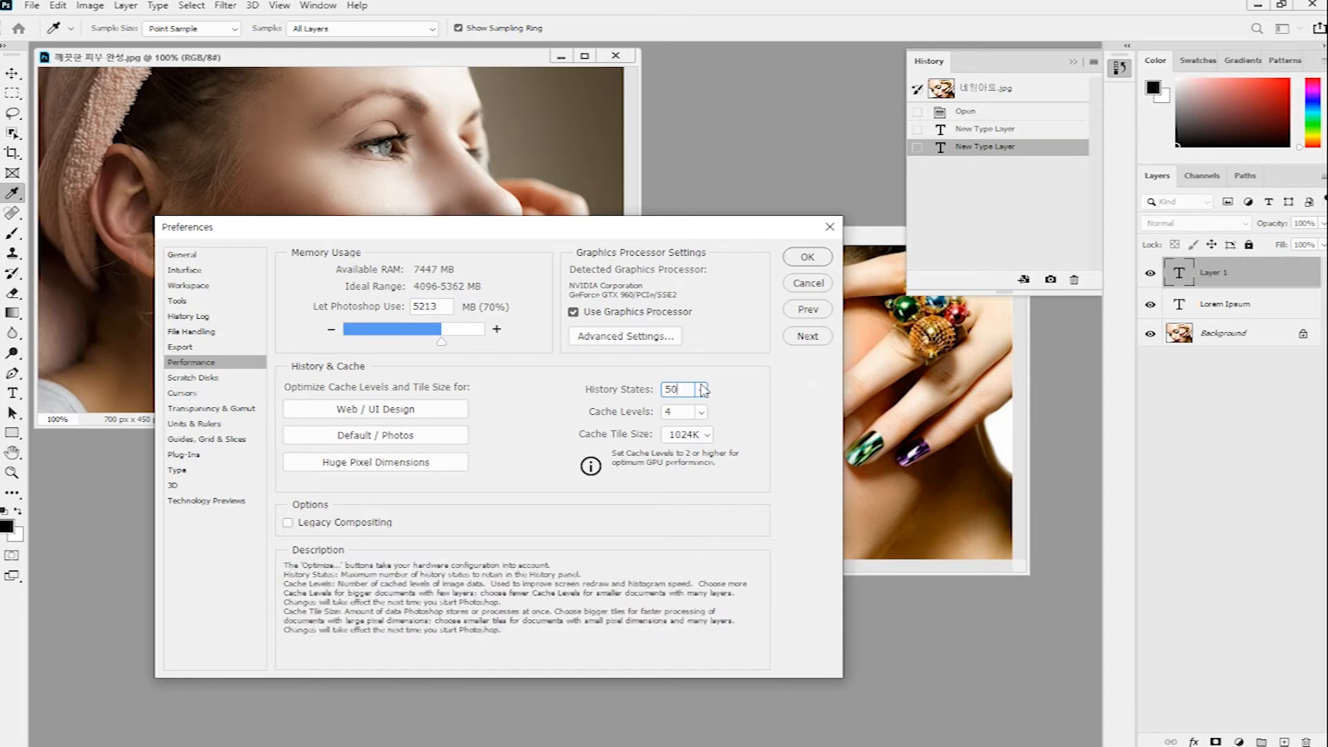
left_click(807, 258)
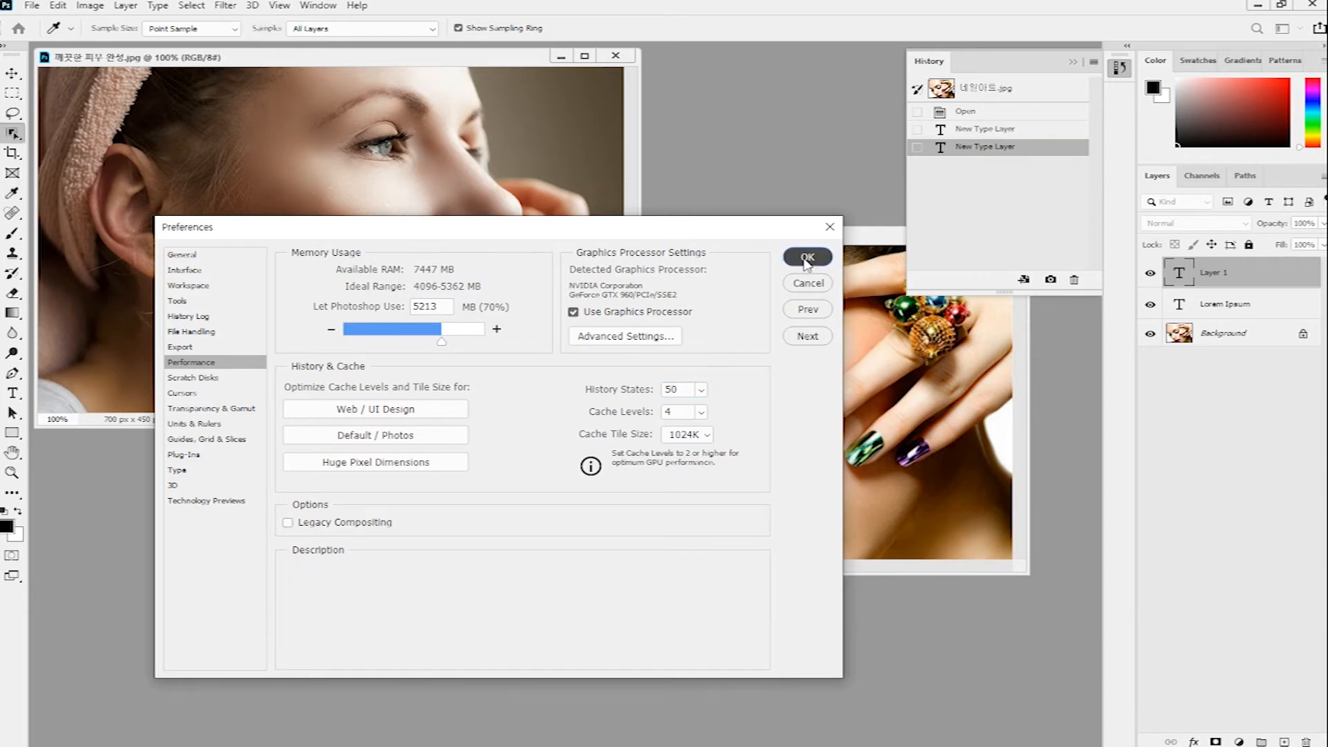
key("w")
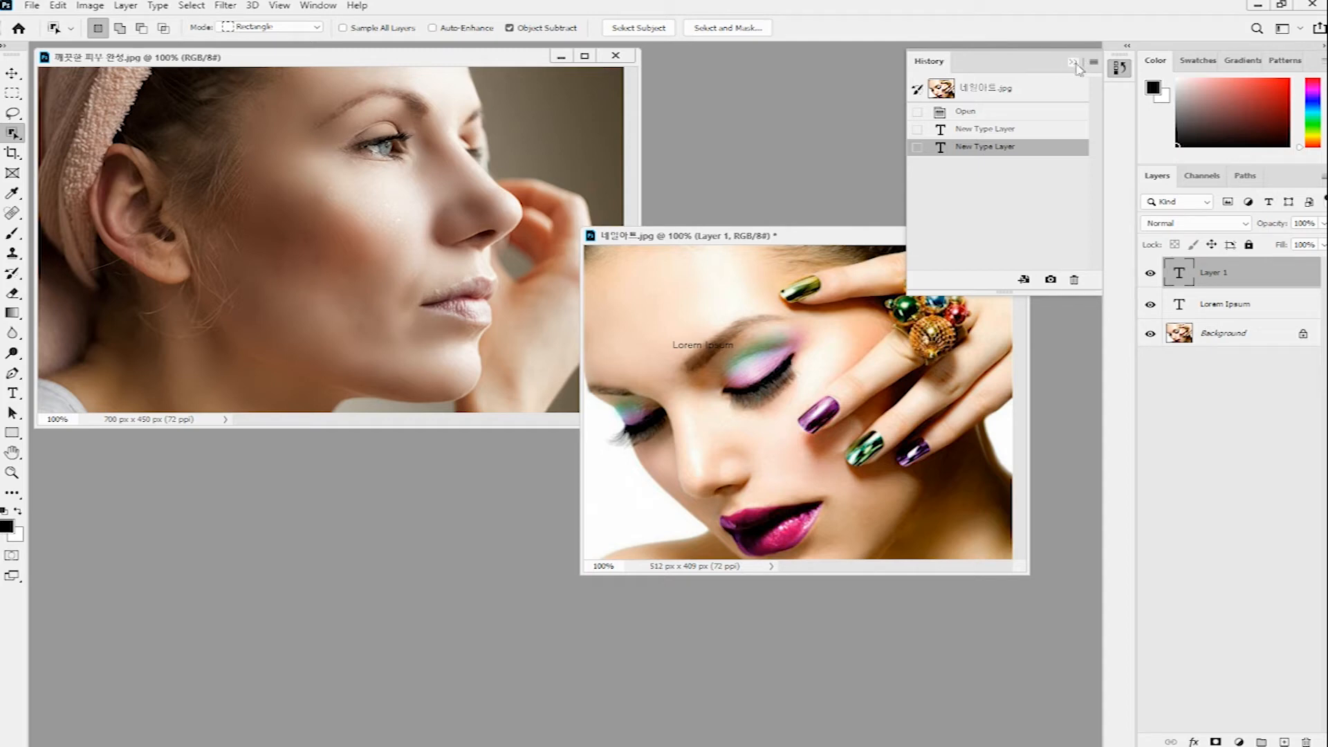
left_click(1074, 62)
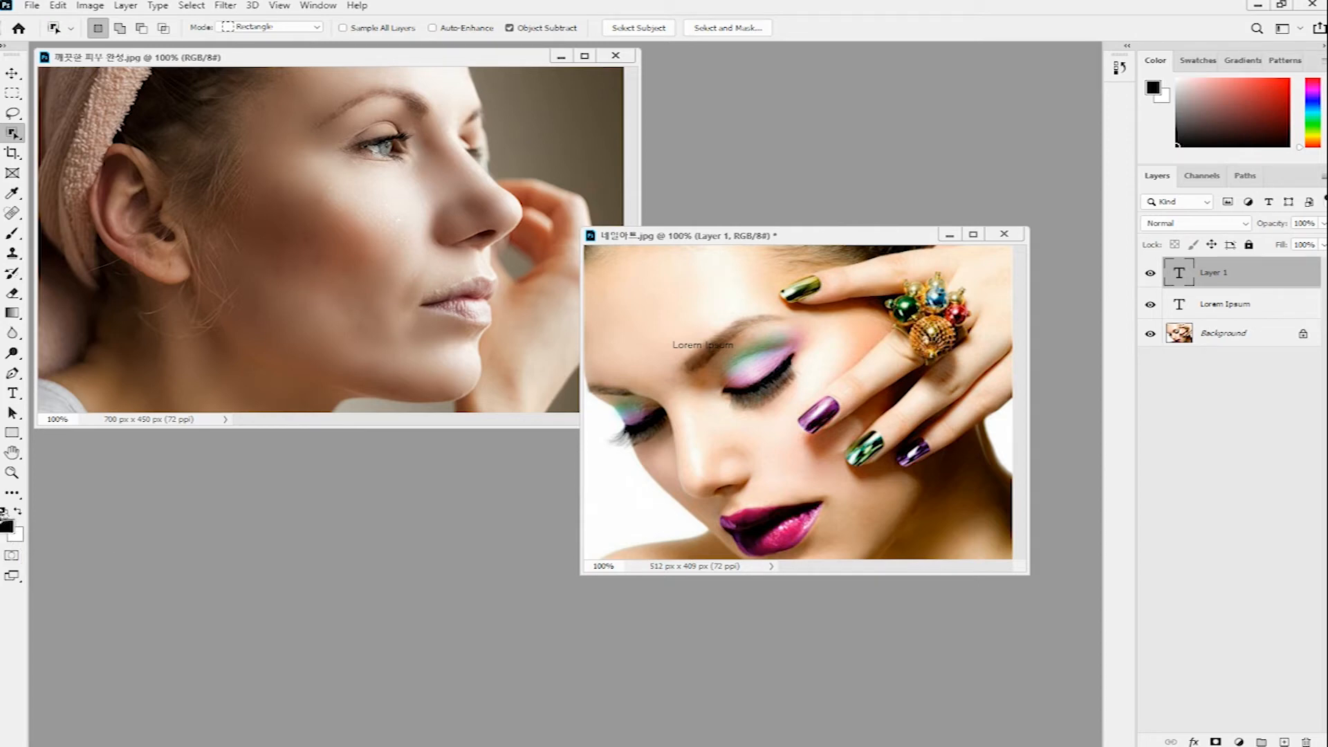
Step: Try several hues for the foreground color and set it to bright red, ff0012
left_click(8, 527)
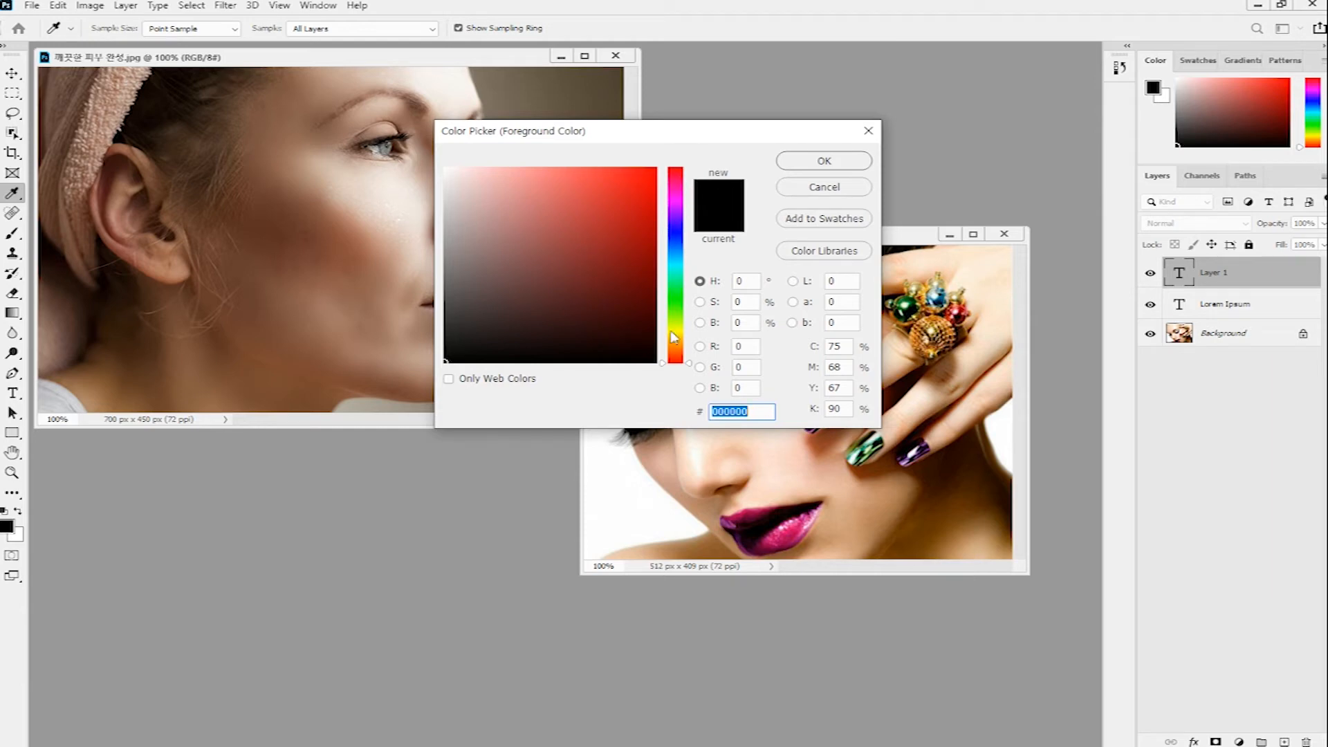
left_click(677, 198)
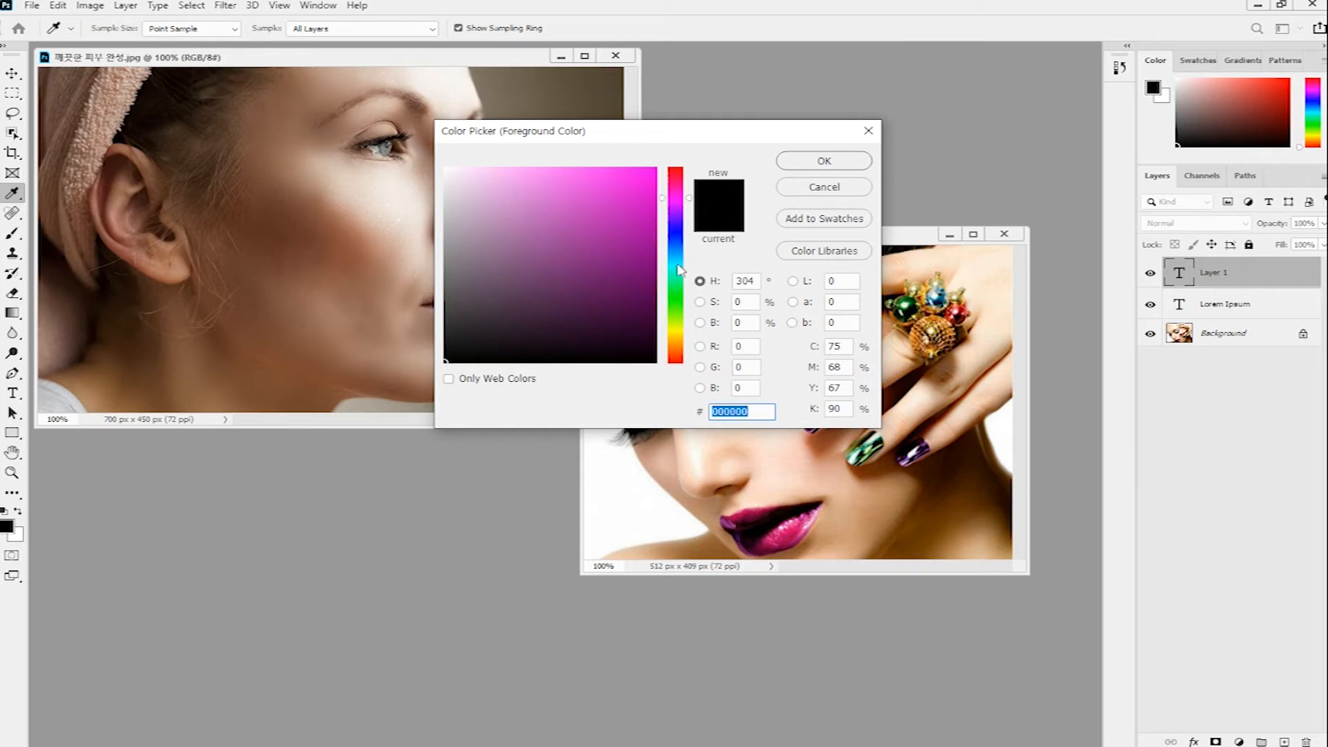
left_click(675, 302)
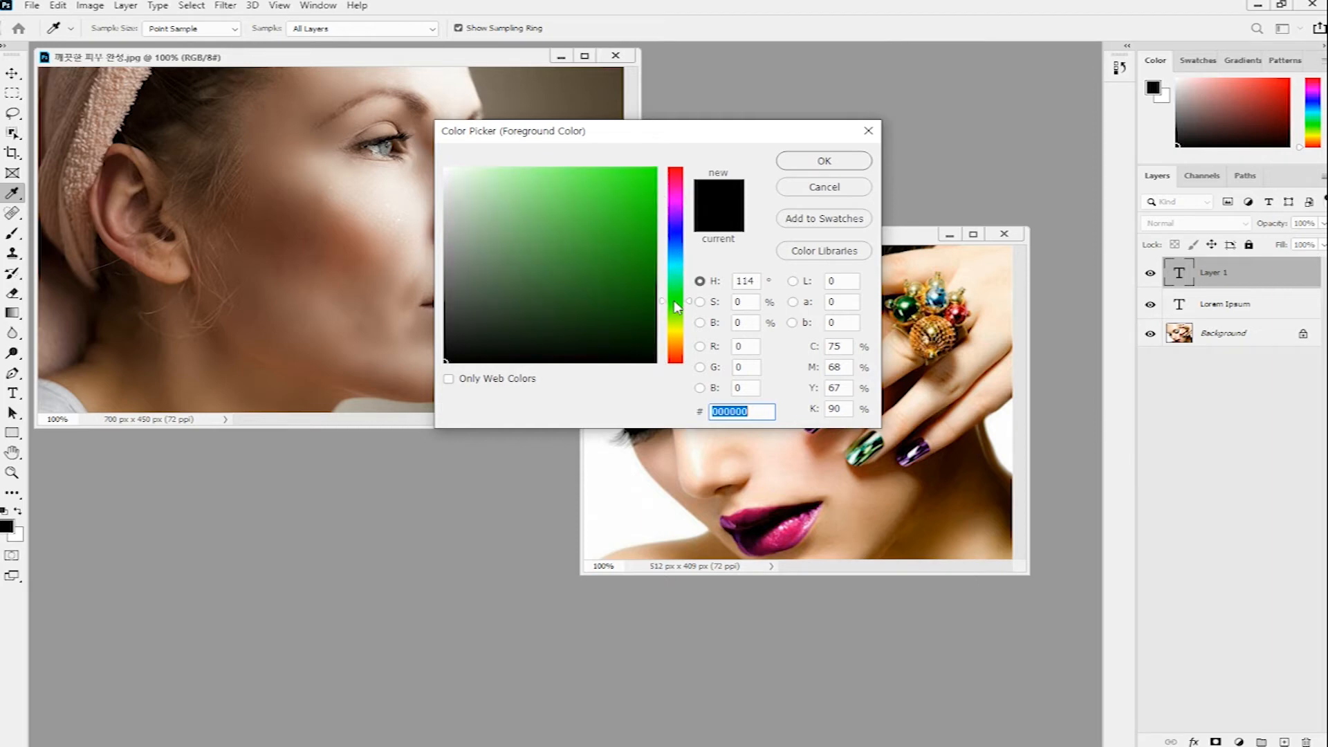
left_click(676, 175)
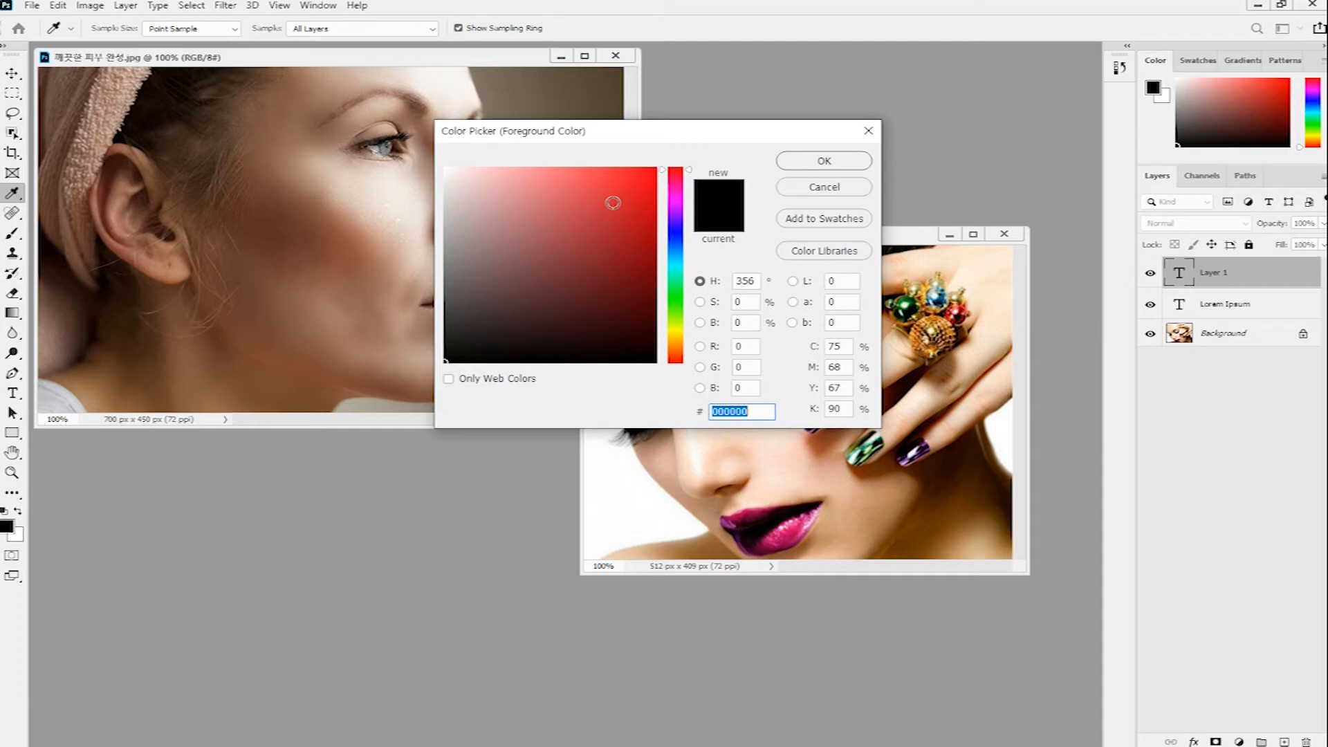
left_click_drag(608, 202, 661, 164)
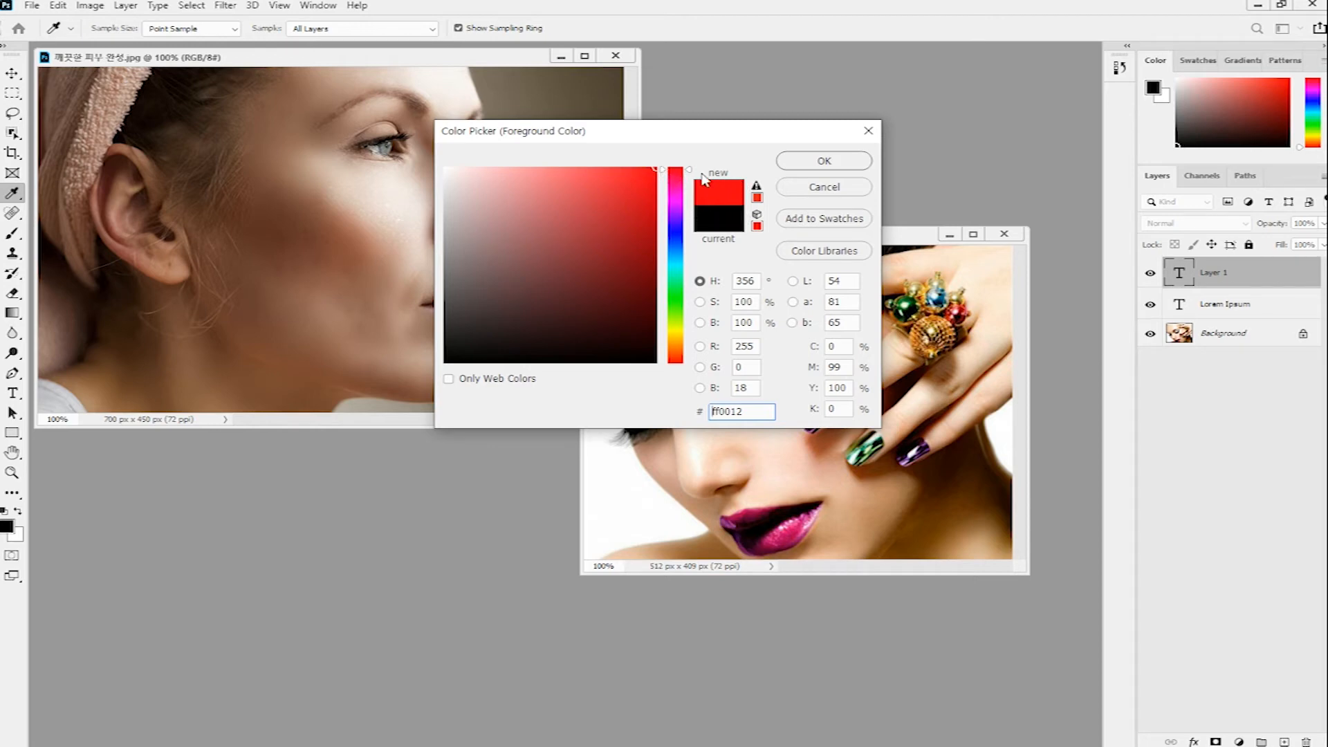
left_click(822, 164)
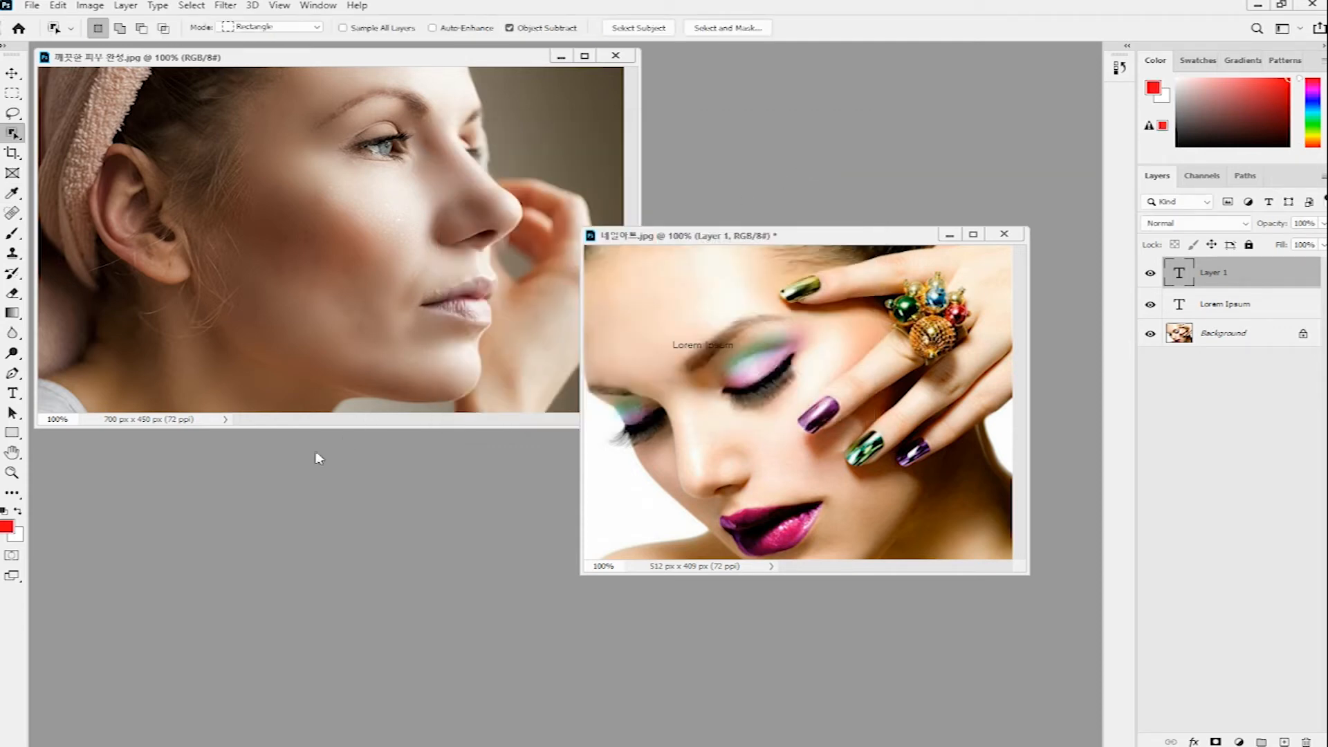
Step: Set the background color to bright blue, 003cff
left_click(20, 542)
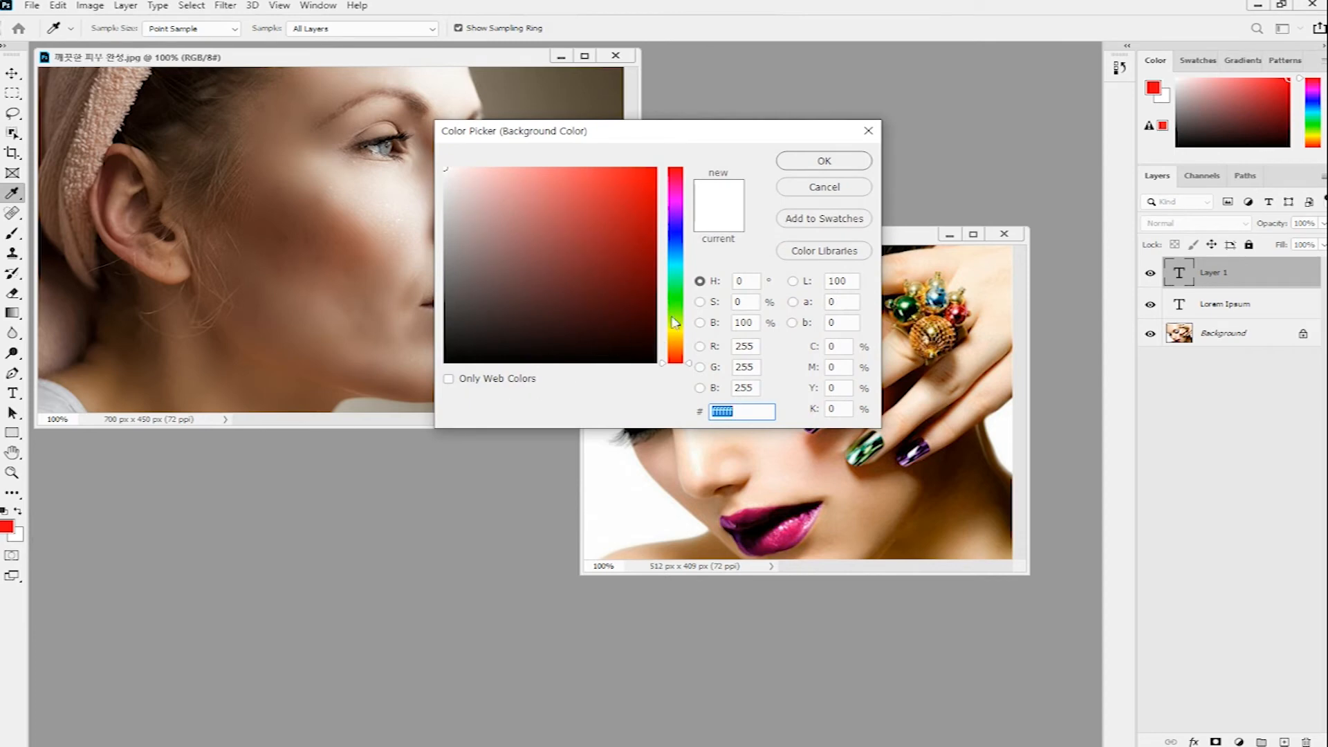
left_click(678, 242)
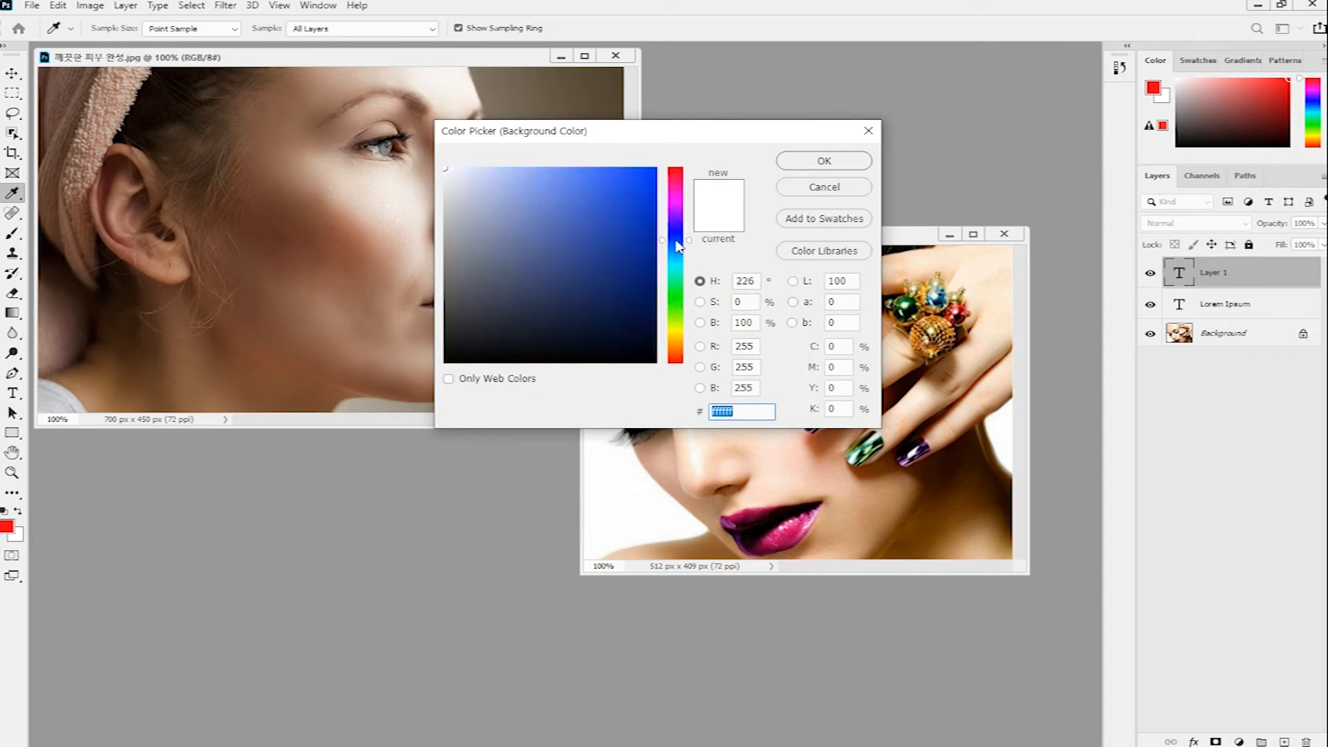
left_click_drag(597, 216, 661, 164)
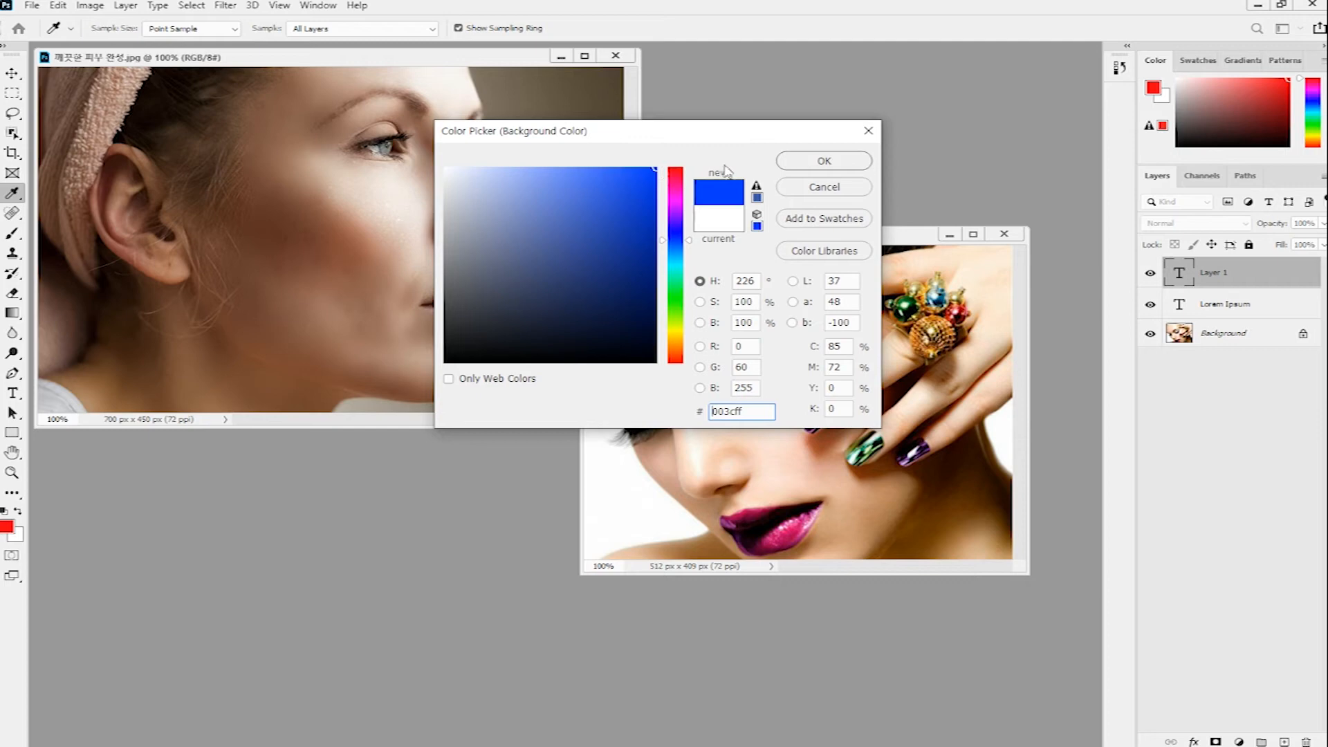
left_click(830, 165)
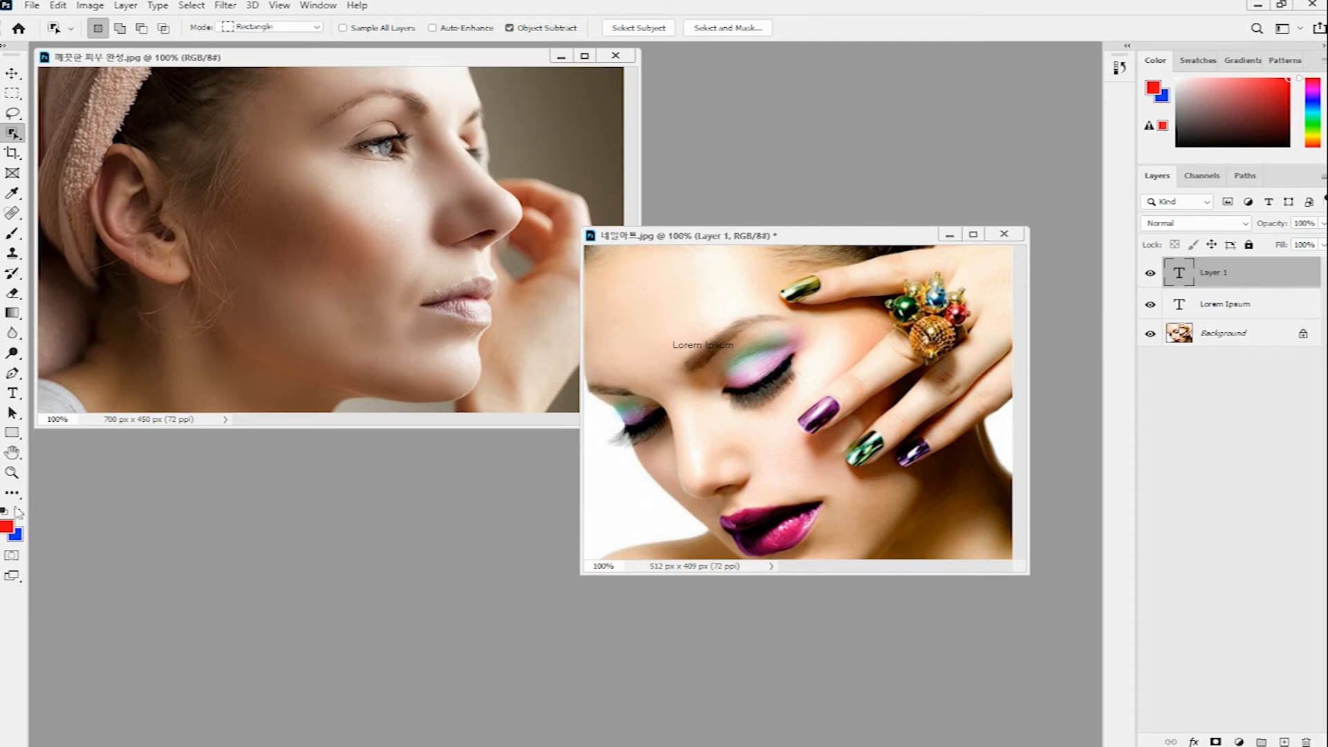
Step: Swap the foreground and background colors and swap them back
left_click(21, 513)
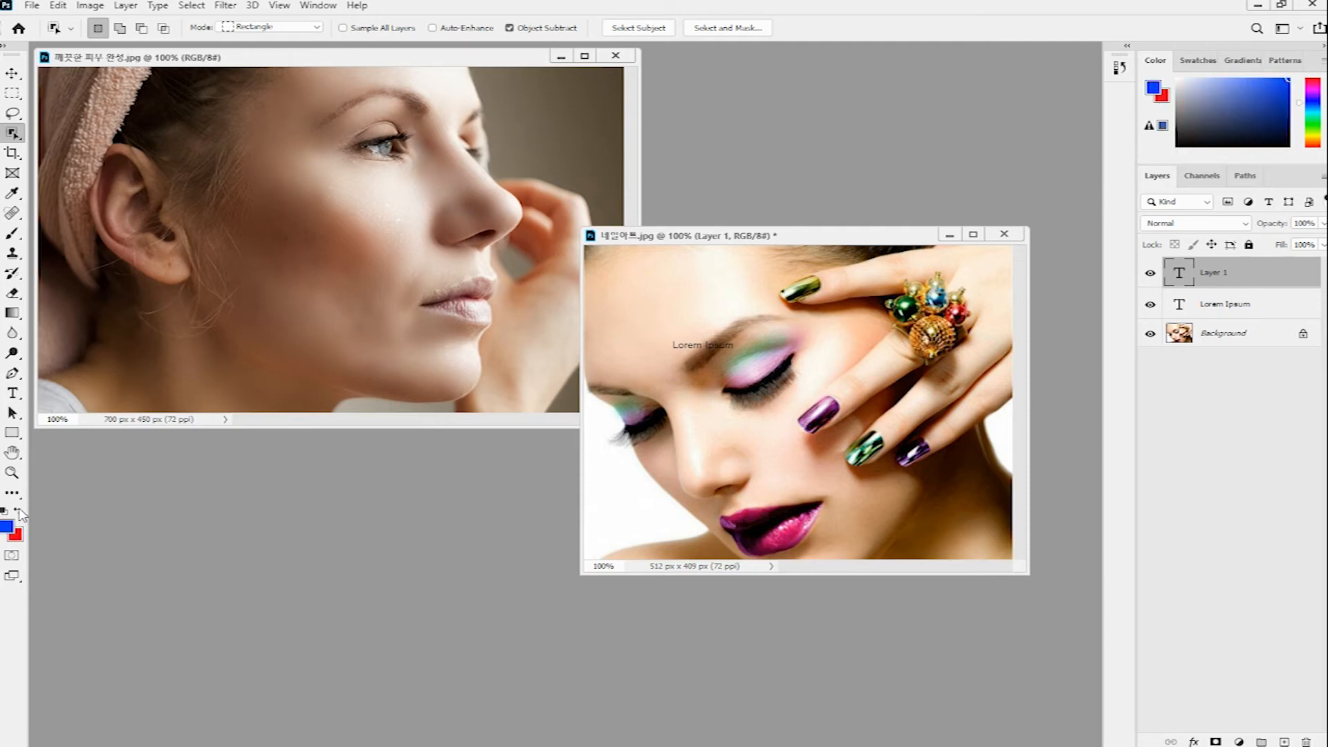
left_click(21, 513)
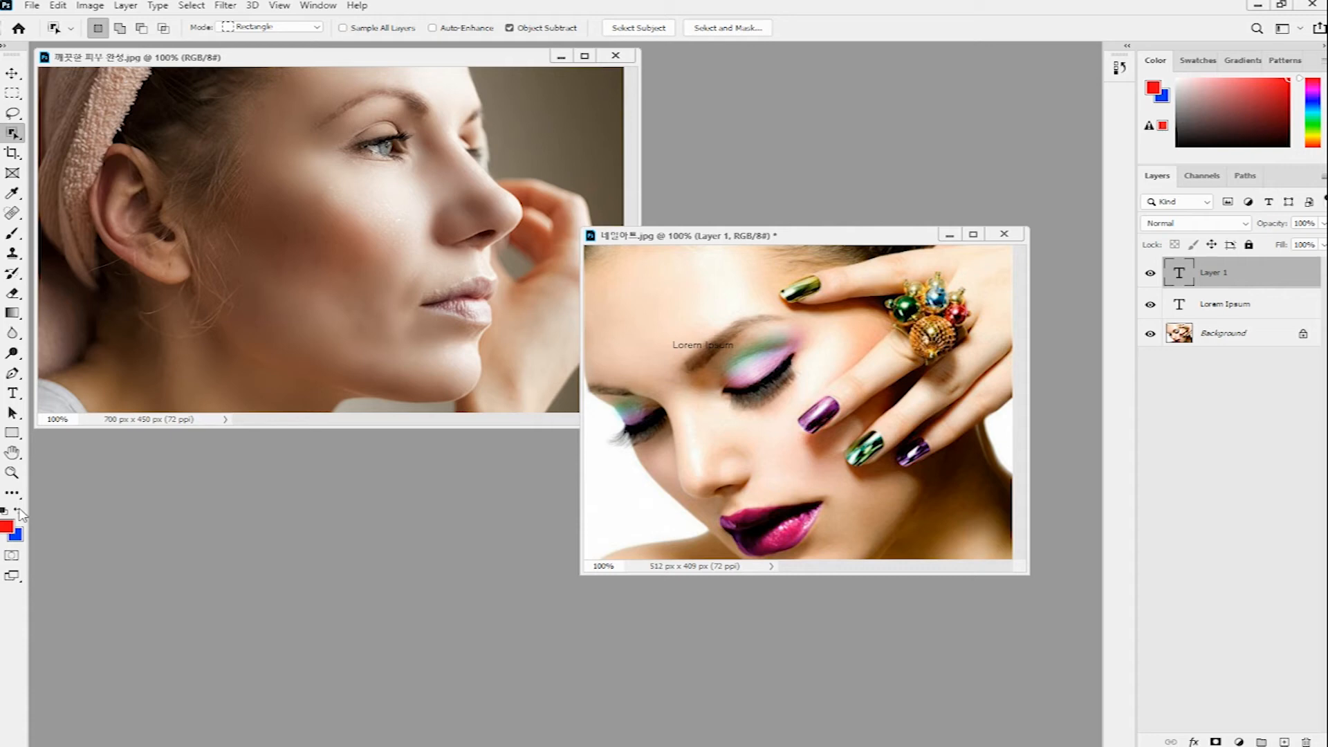
left_click(14, 494)
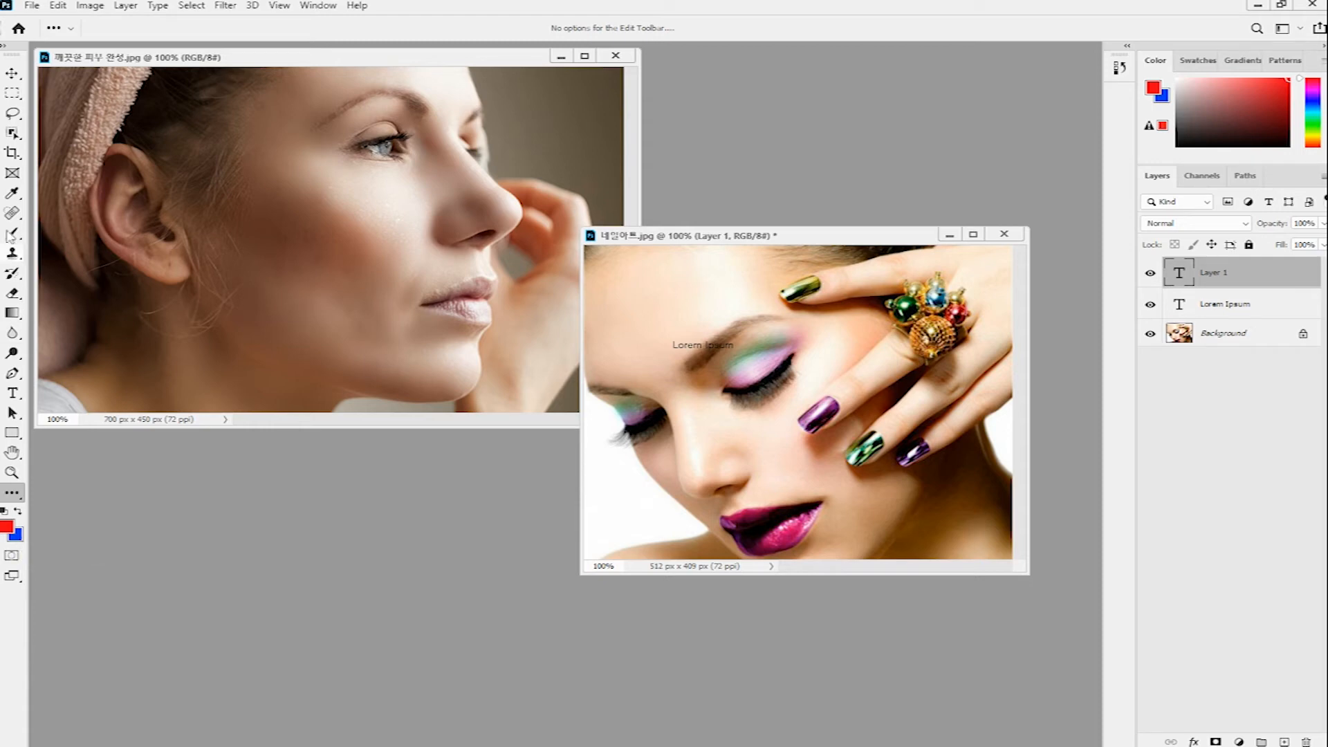
Step: Bring the face image forward and draw a Rectangular Marquee selection across the cheek, between the ear and the mouth
left_click(13, 94)
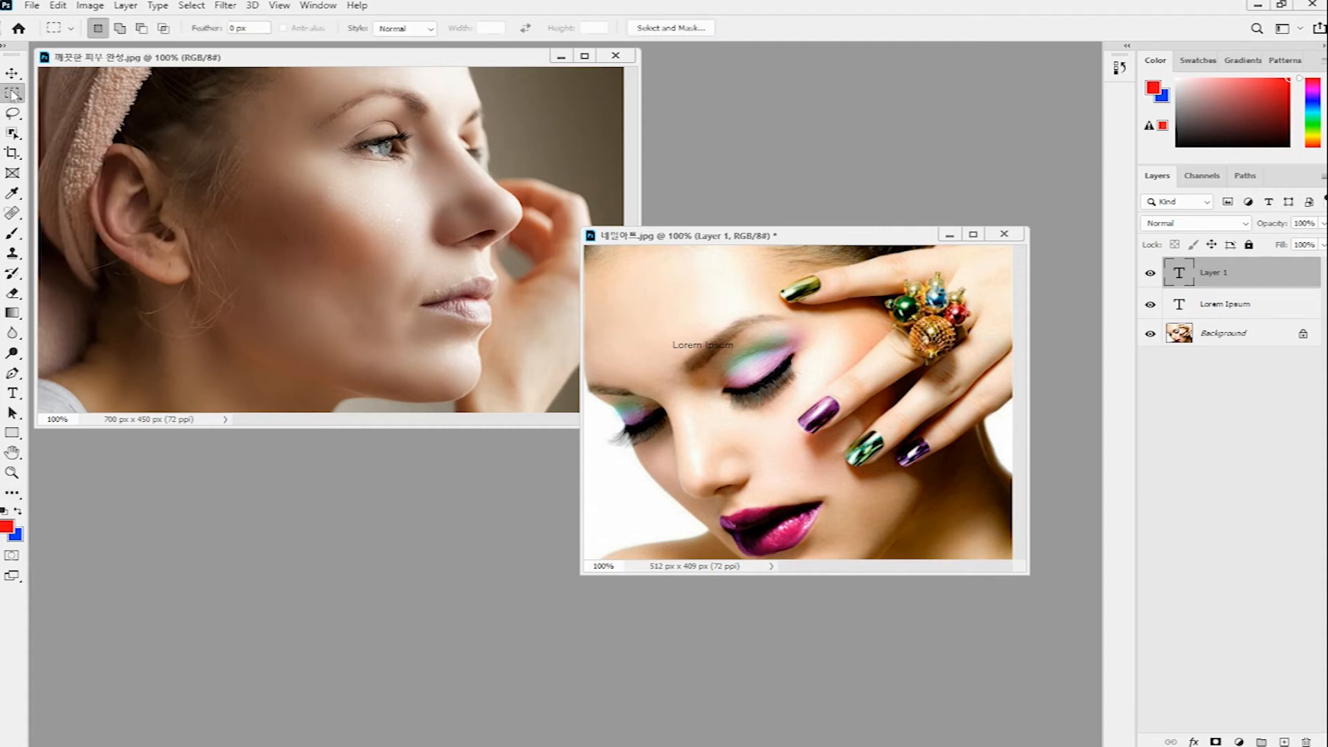
left_click(206, 216)
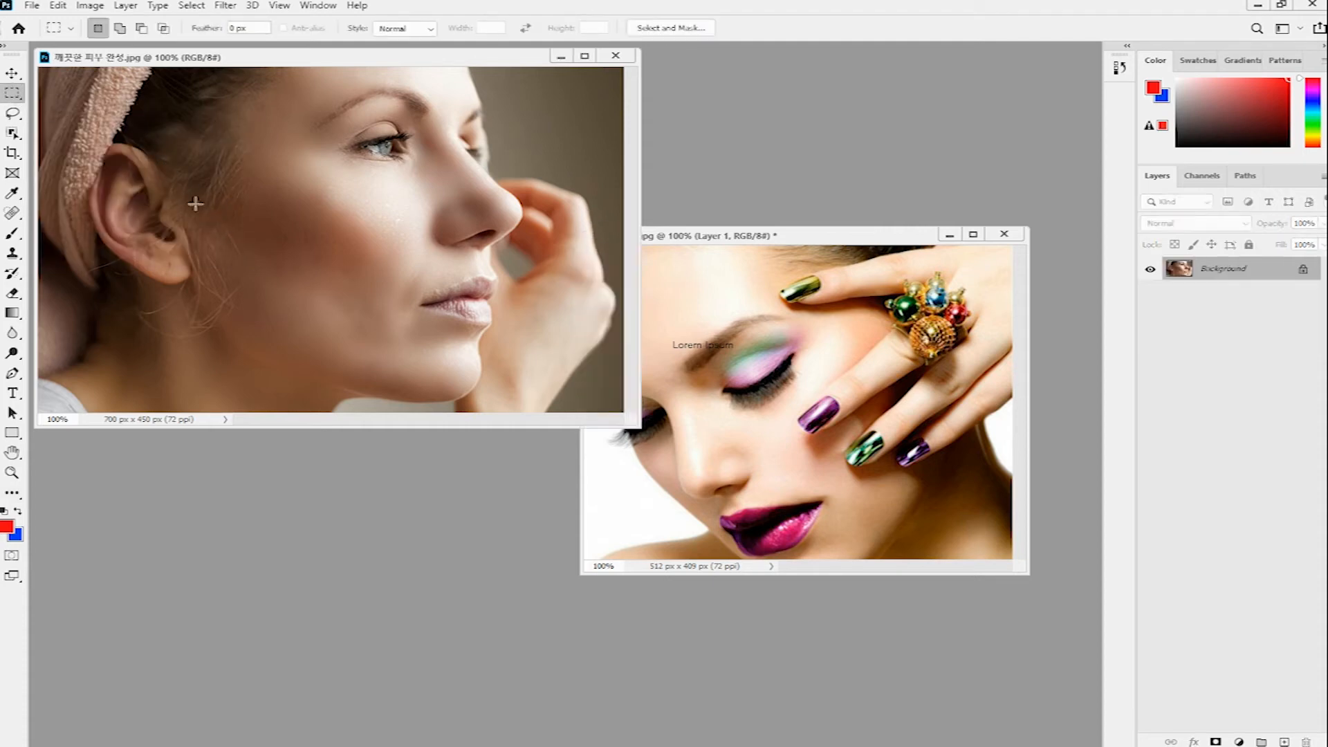
left_click_drag(187, 187, 407, 317)
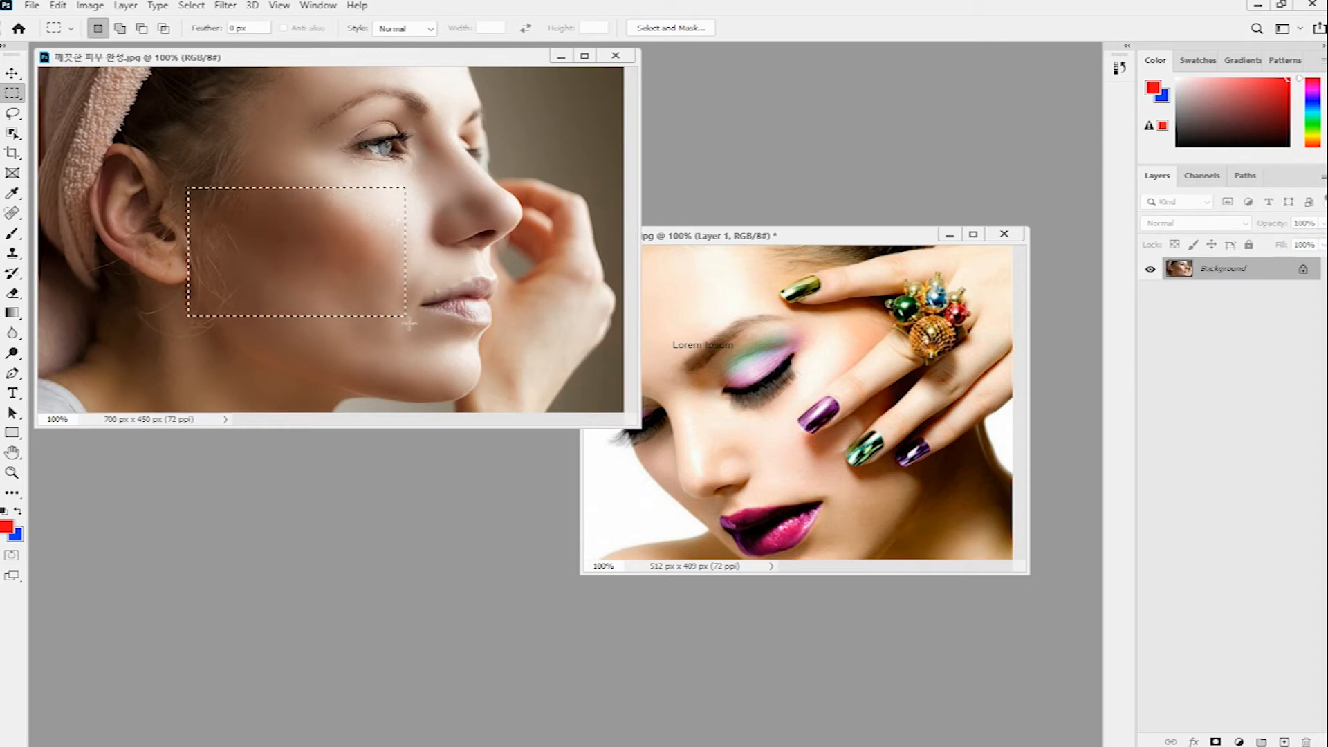
Step: Fill the rectangular cheek selection with the red foreground color
left_click(61, 6)
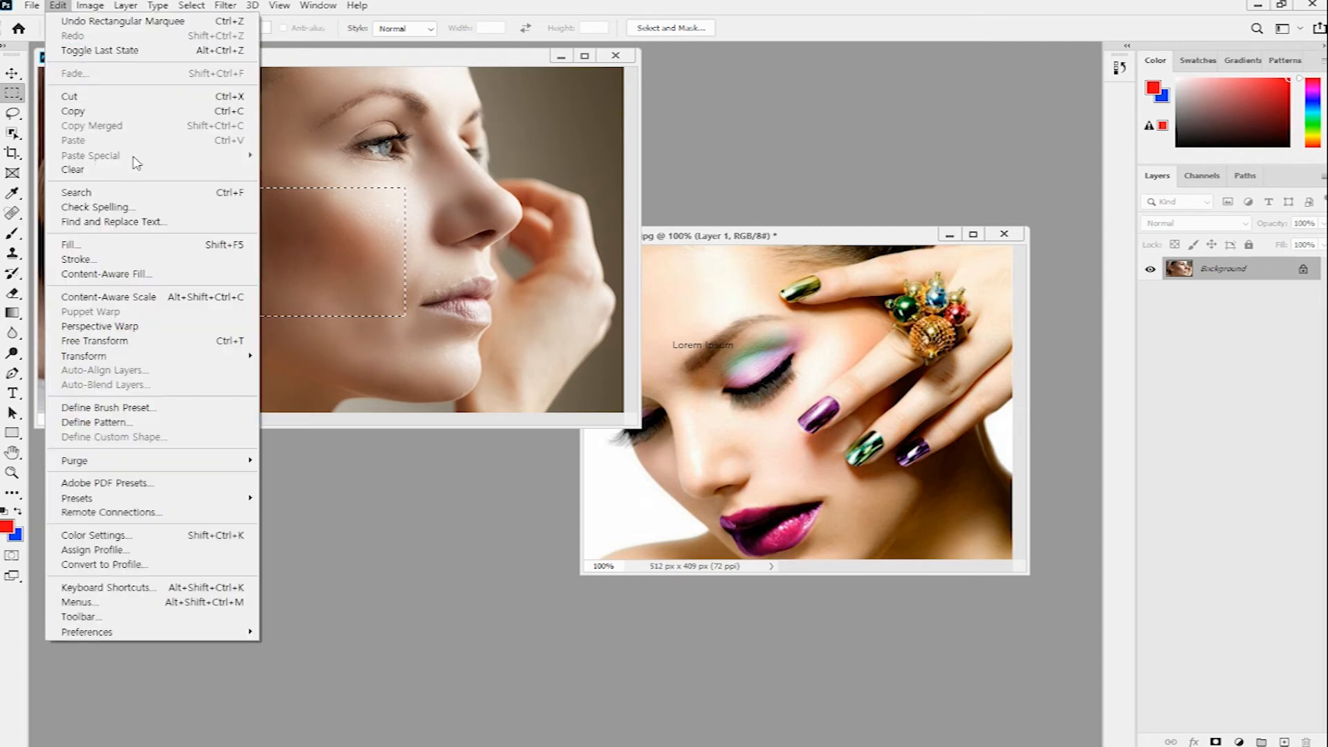
left_click(134, 246)
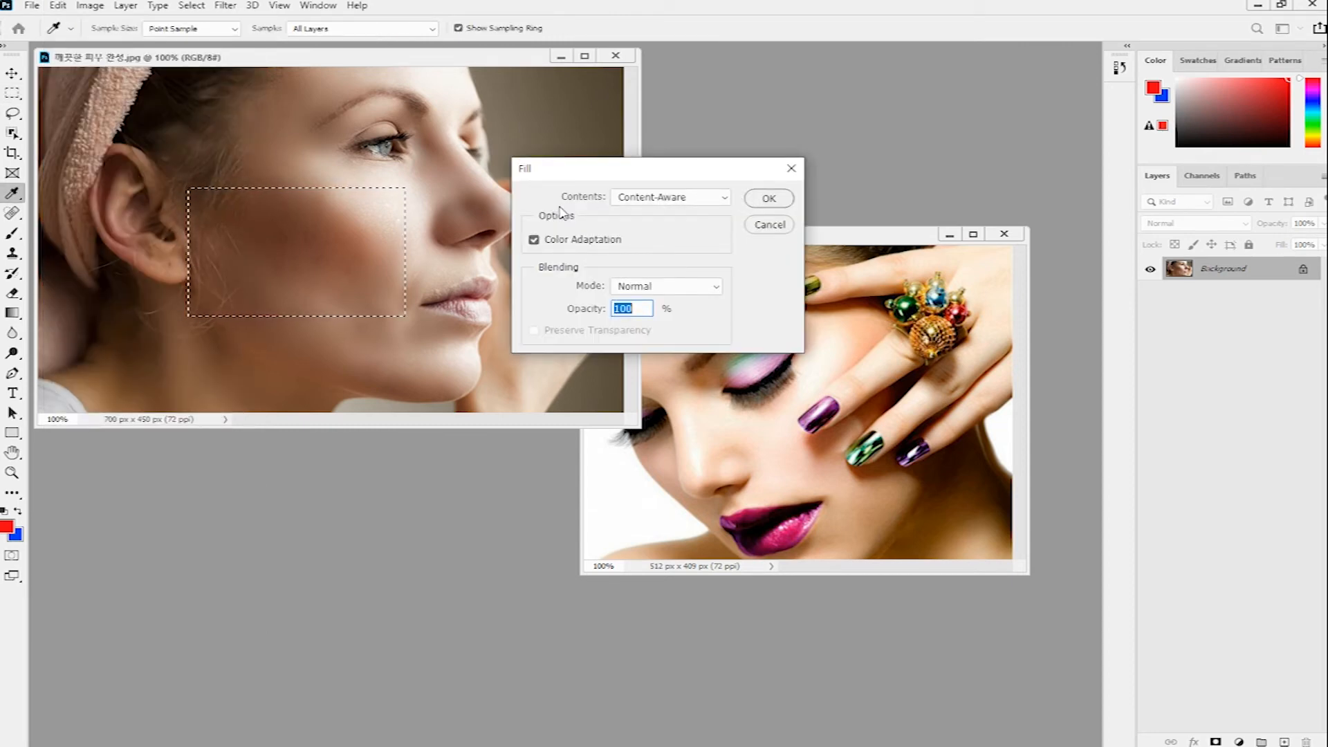
left_click(726, 197)
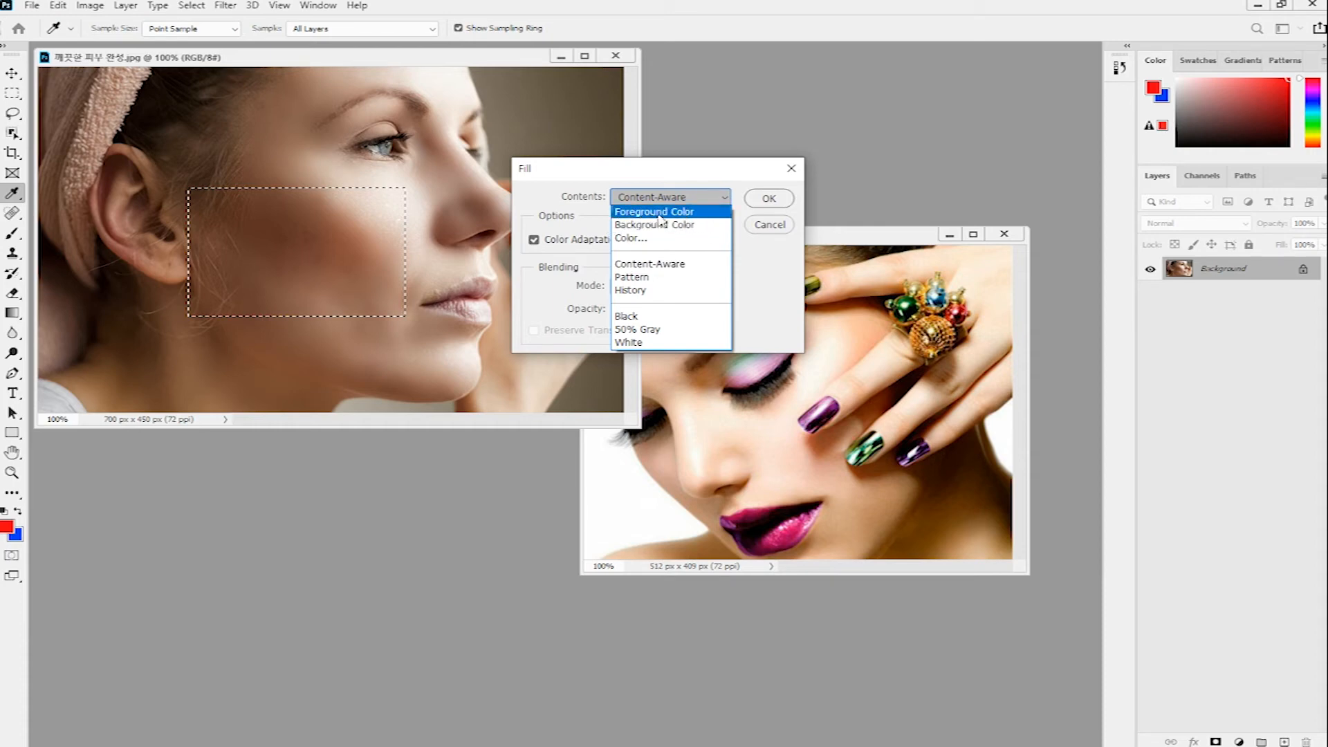
left_click(687, 224)
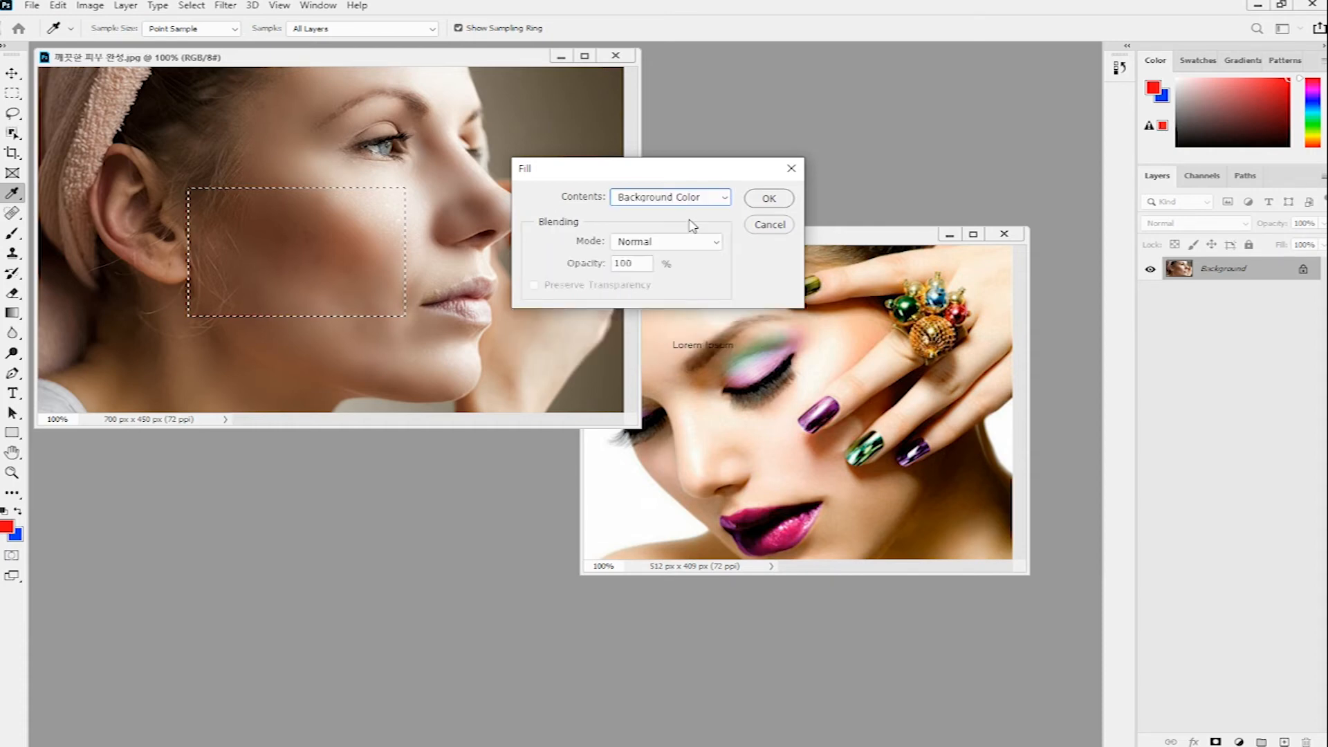
left_click(767, 200)
key("m")
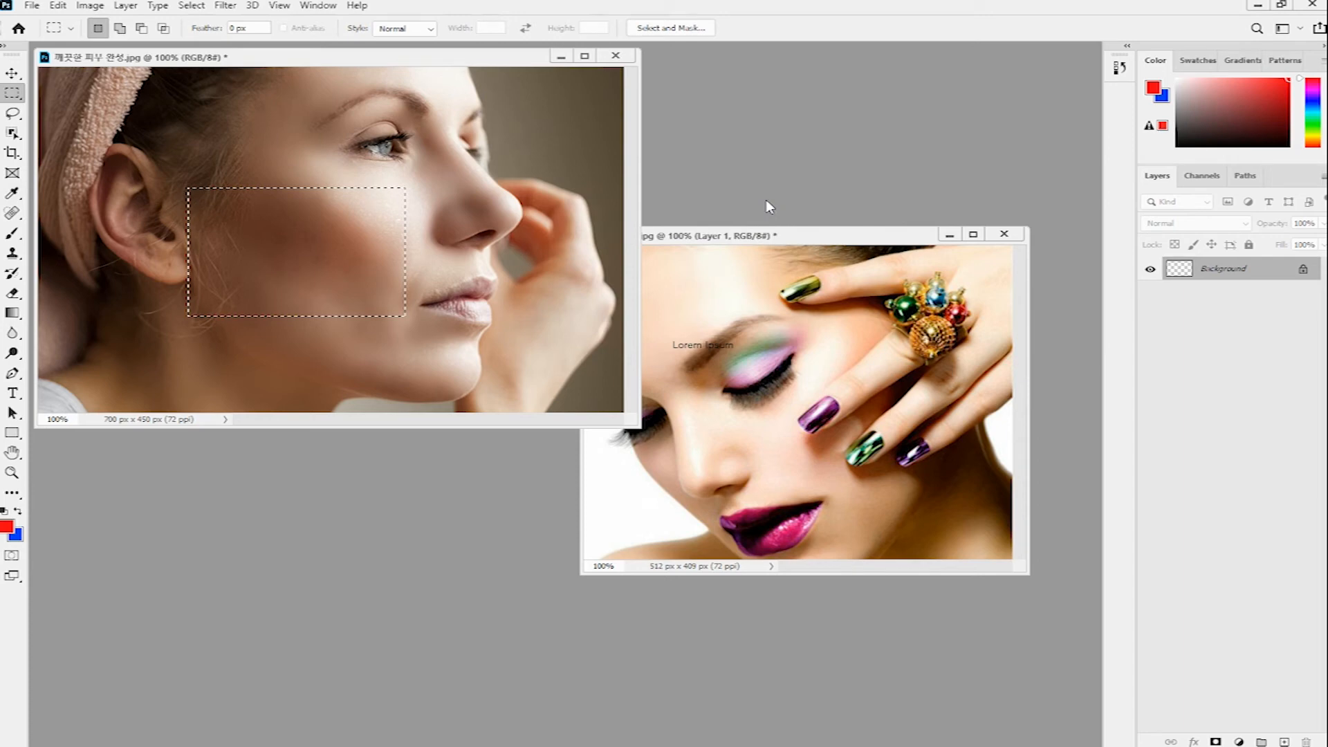
key("alt+BackSpace")
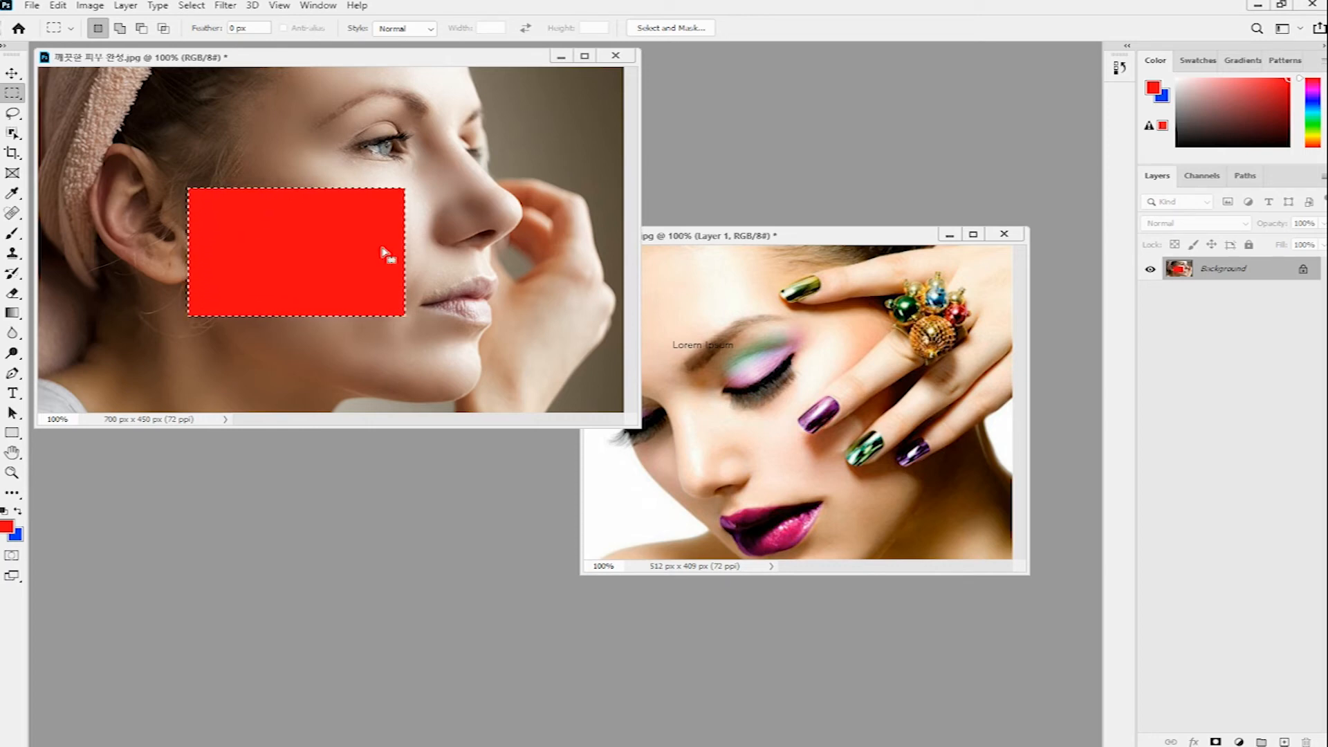
Step: Refill the cheek selection with the blue background color through the Fill command
left_click(62, 6)
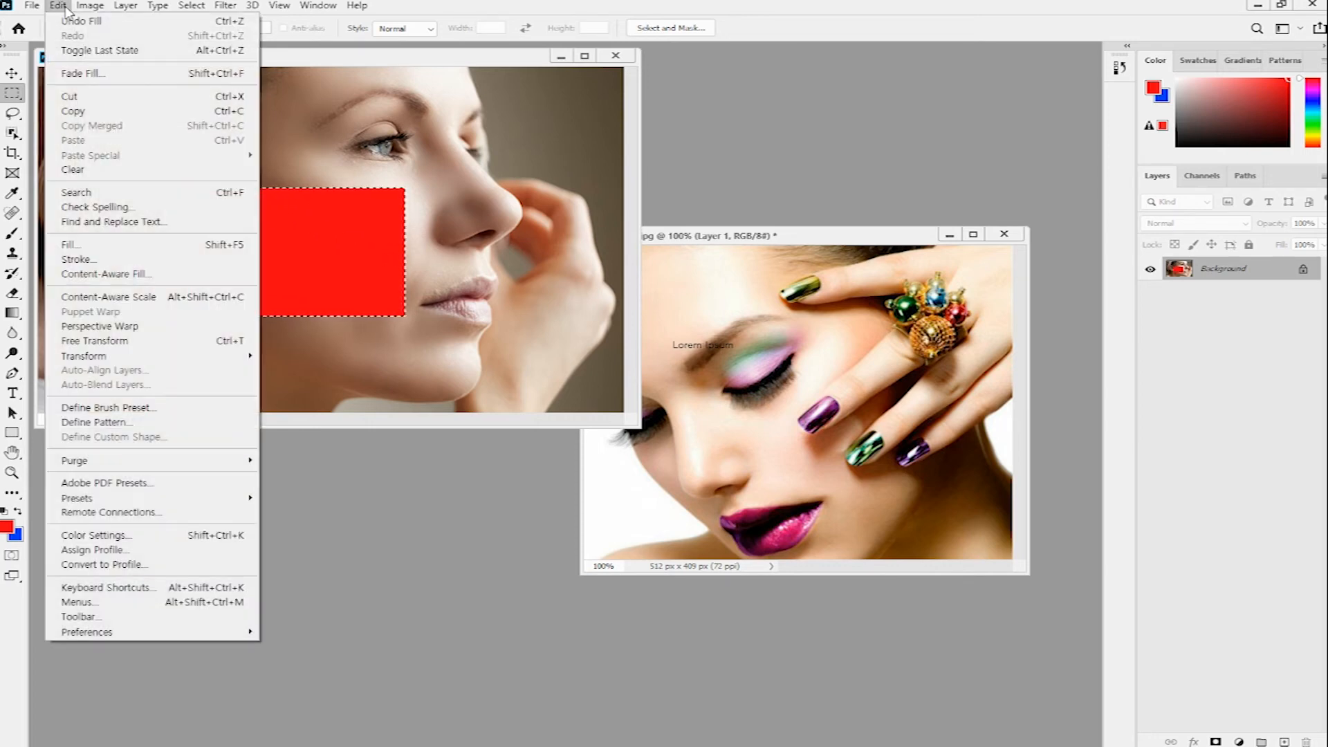
left_click(126, 247)
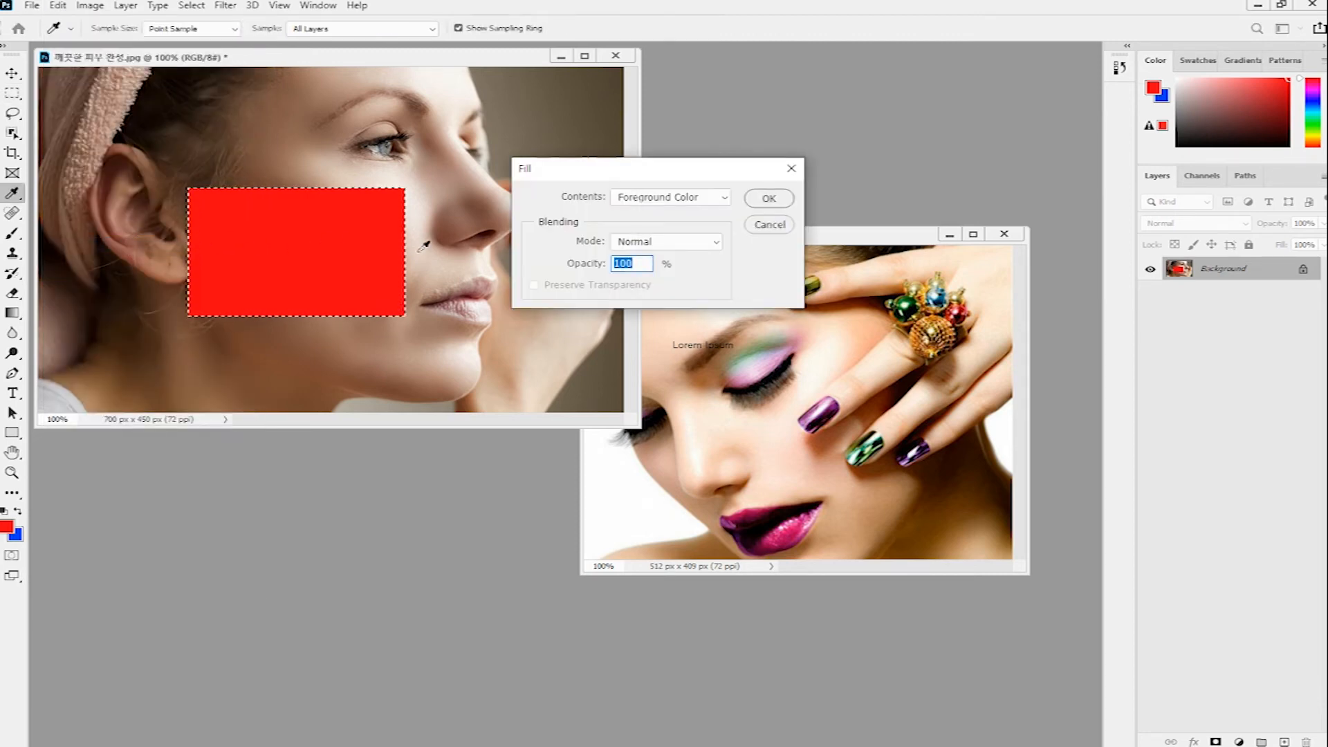
left_click(728, 200)
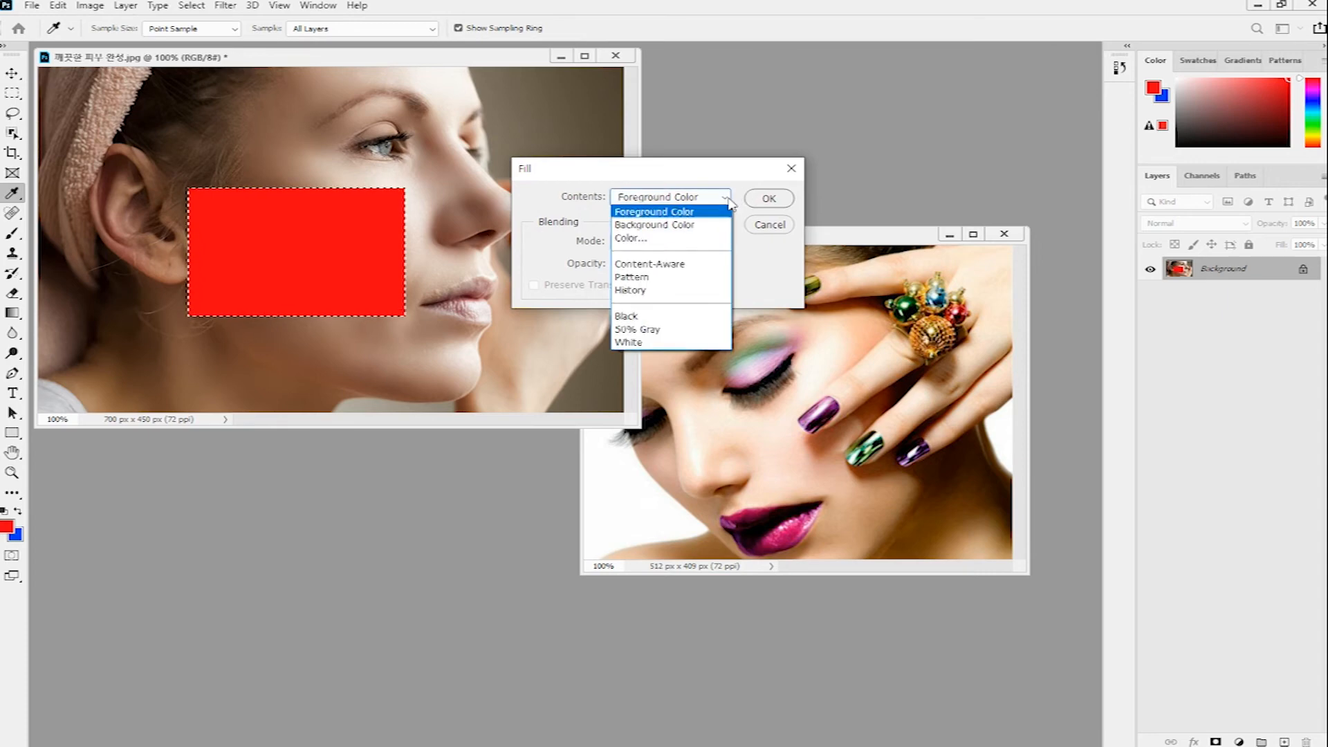
left_click(669, 224)
left_click(768, 200)
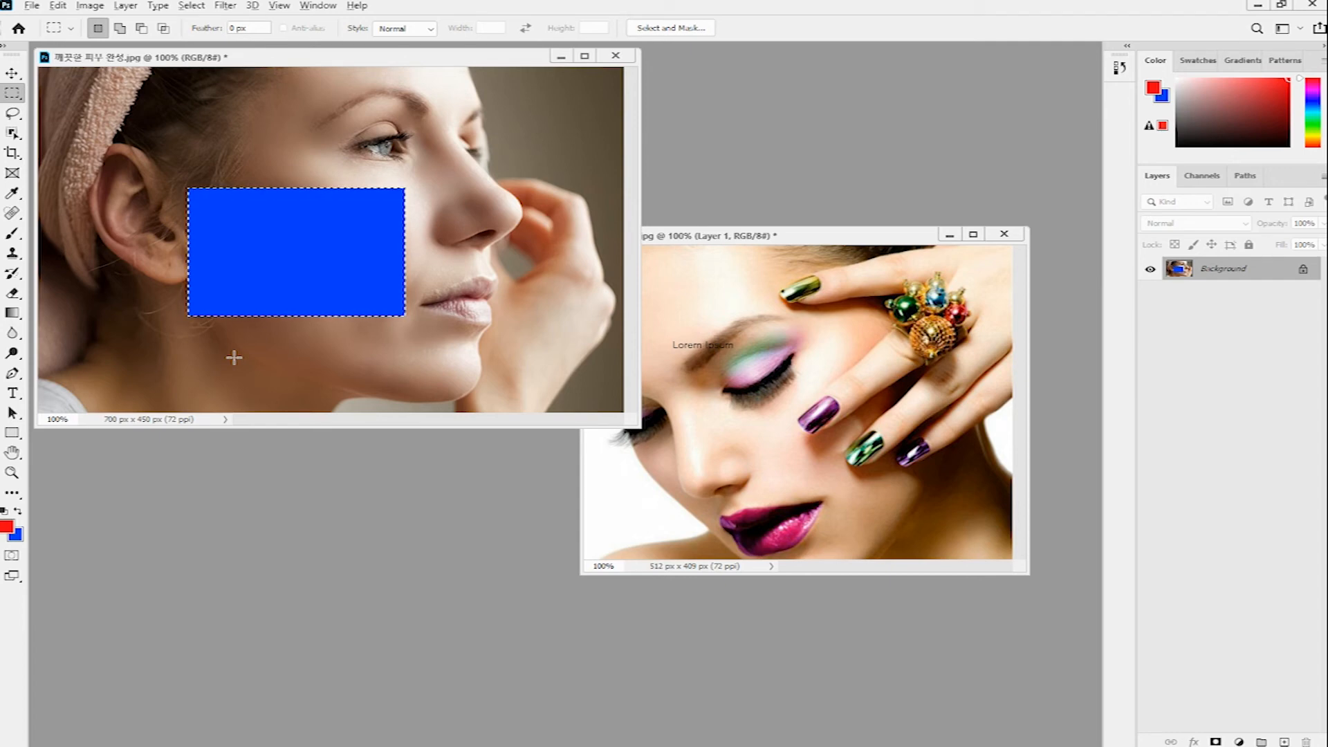
key("alt+BackSpace")
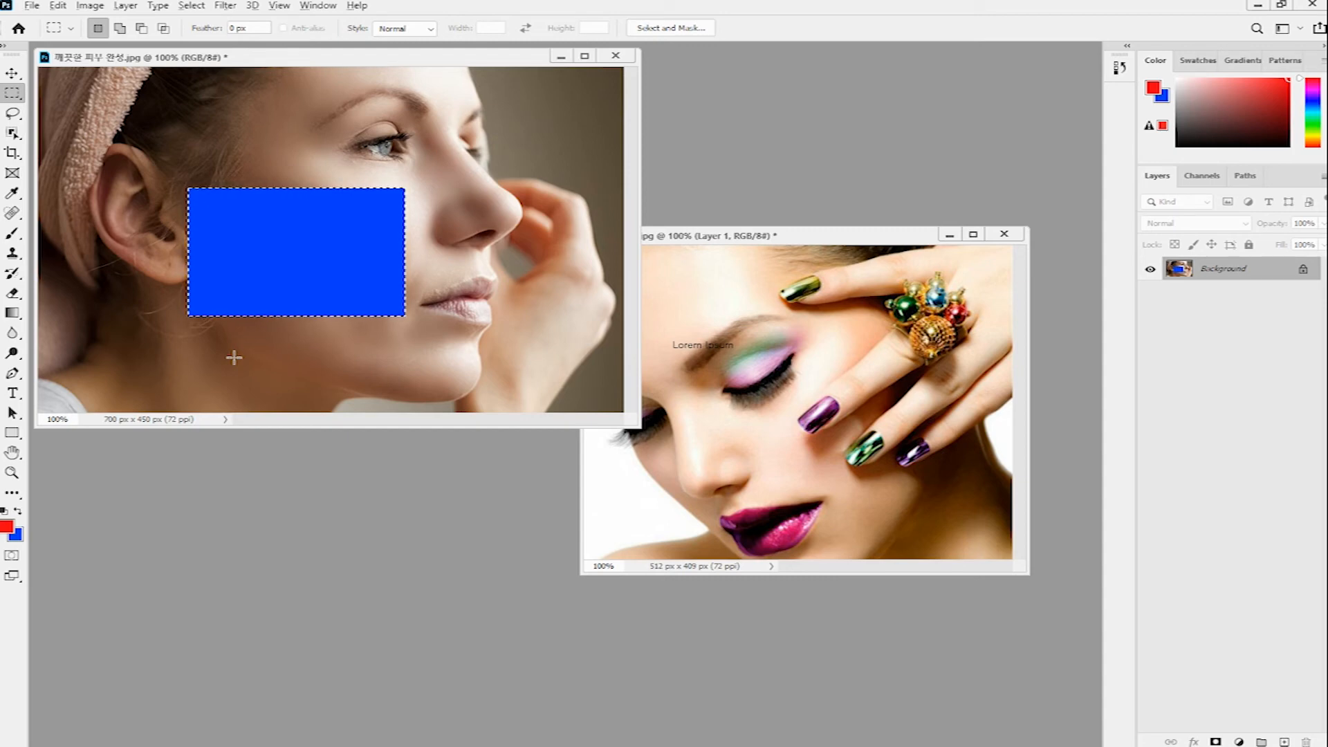
key("alt+BackSpace")
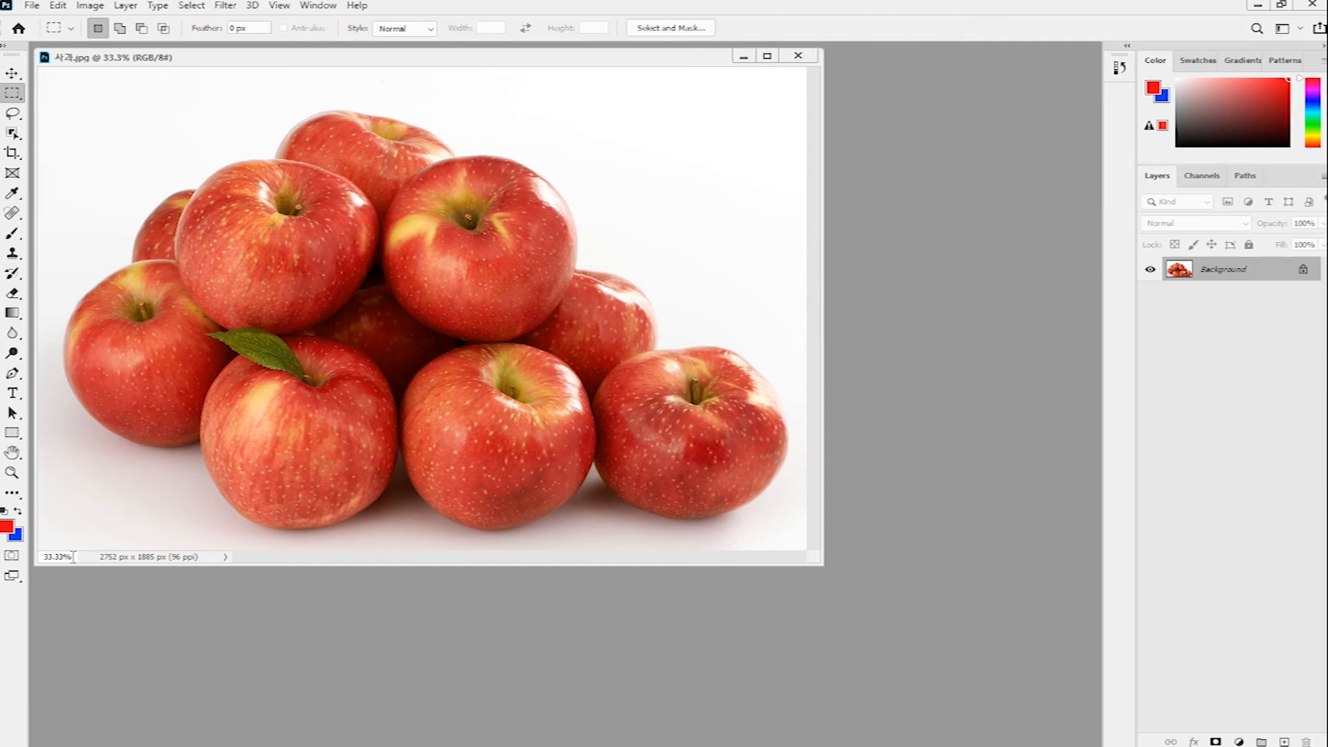
Step: Enter a zoom level of 100% for the apple image, and reduce it to 20%
left_click_drag(46, 557, 69, 555)
type("100")
key("Return")
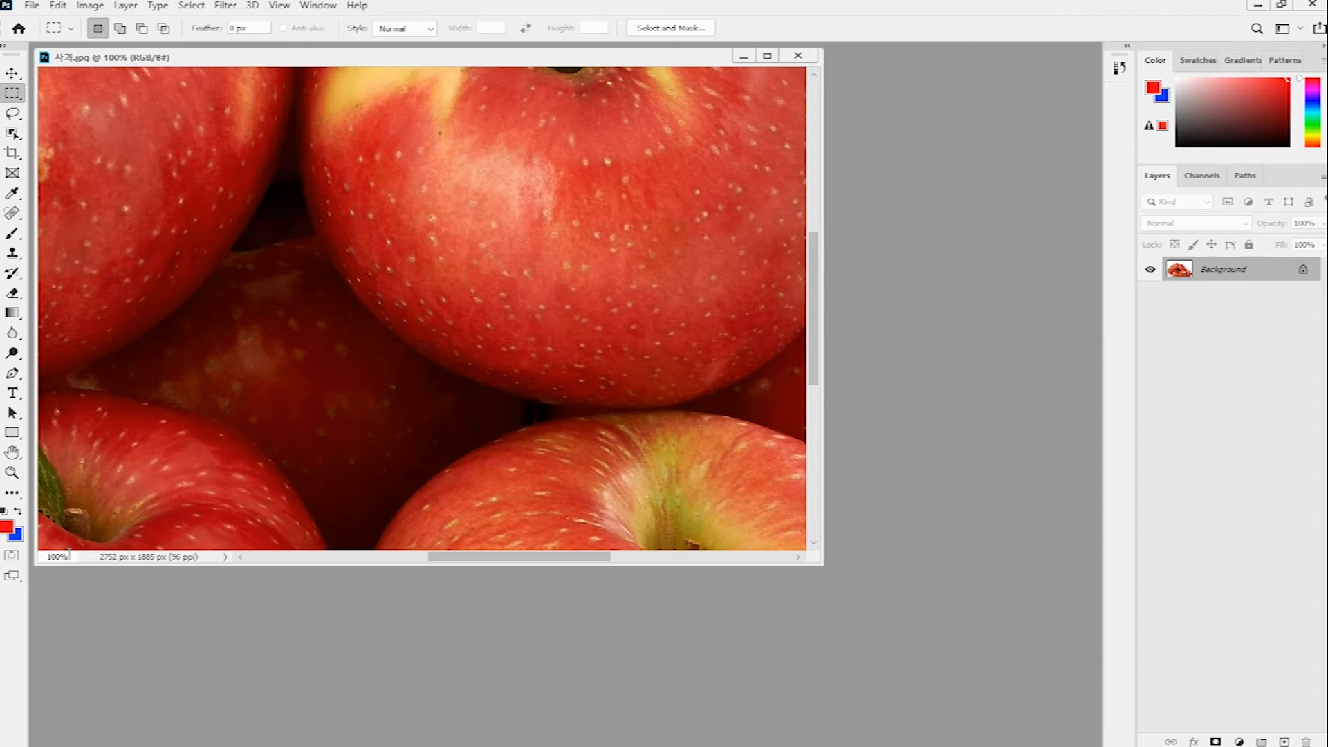
double_click(57, 557)
type("20")
key("Return")
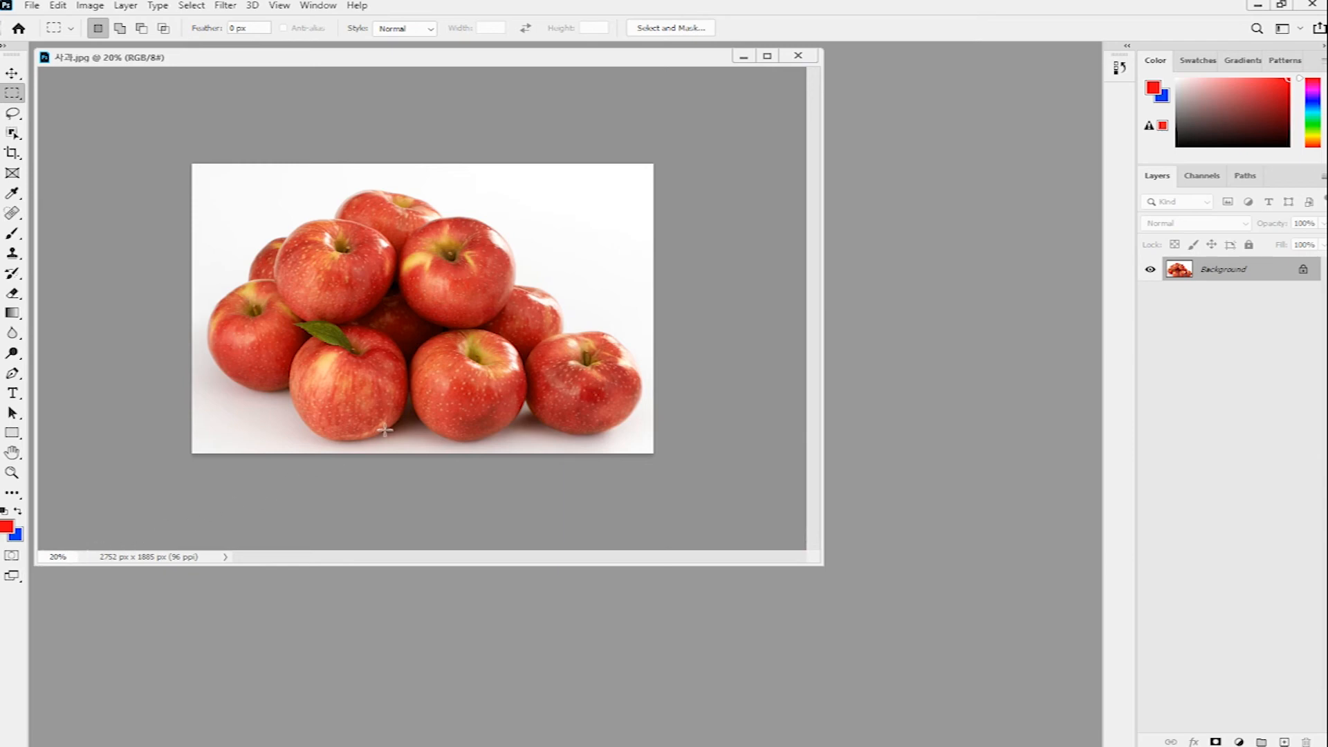
Step: View the apple image at 100% in a slightly smaller window and fit it on the screen
double_click(14, 477)
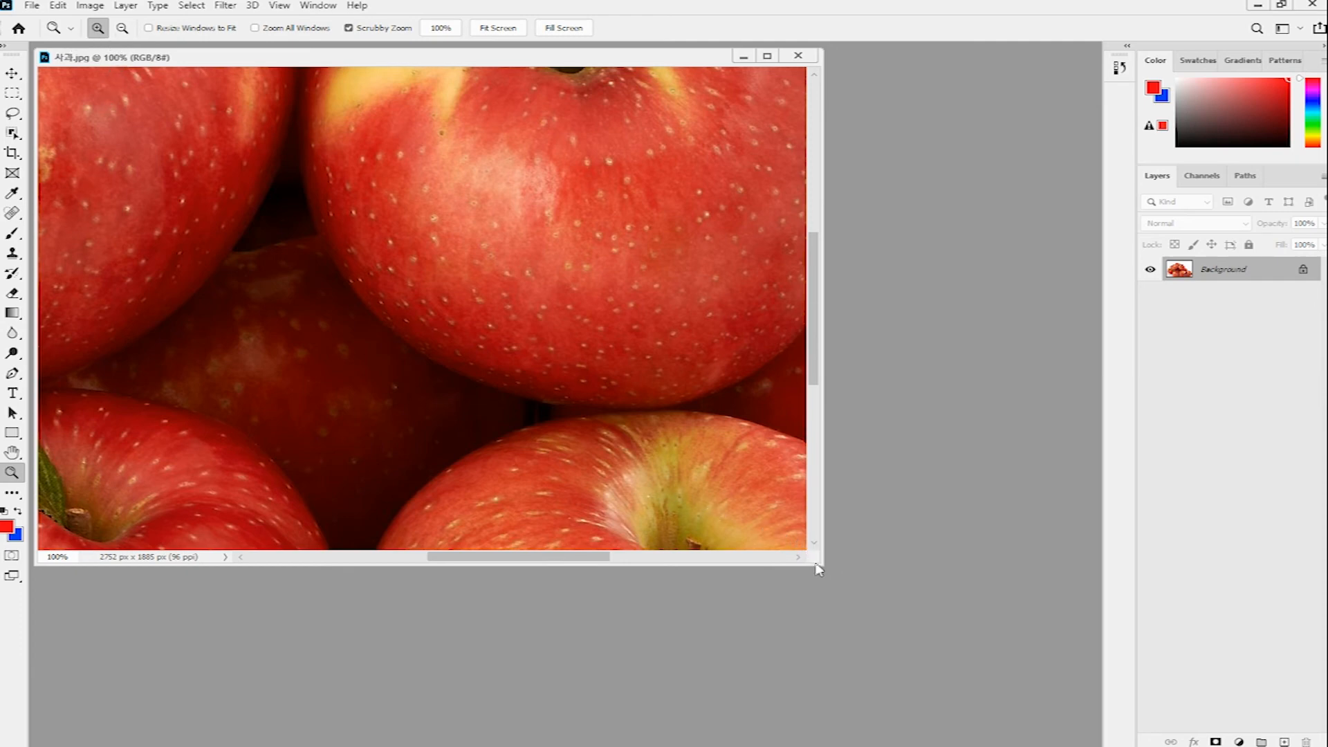
left_click_drag(822, 566, 755, 535)
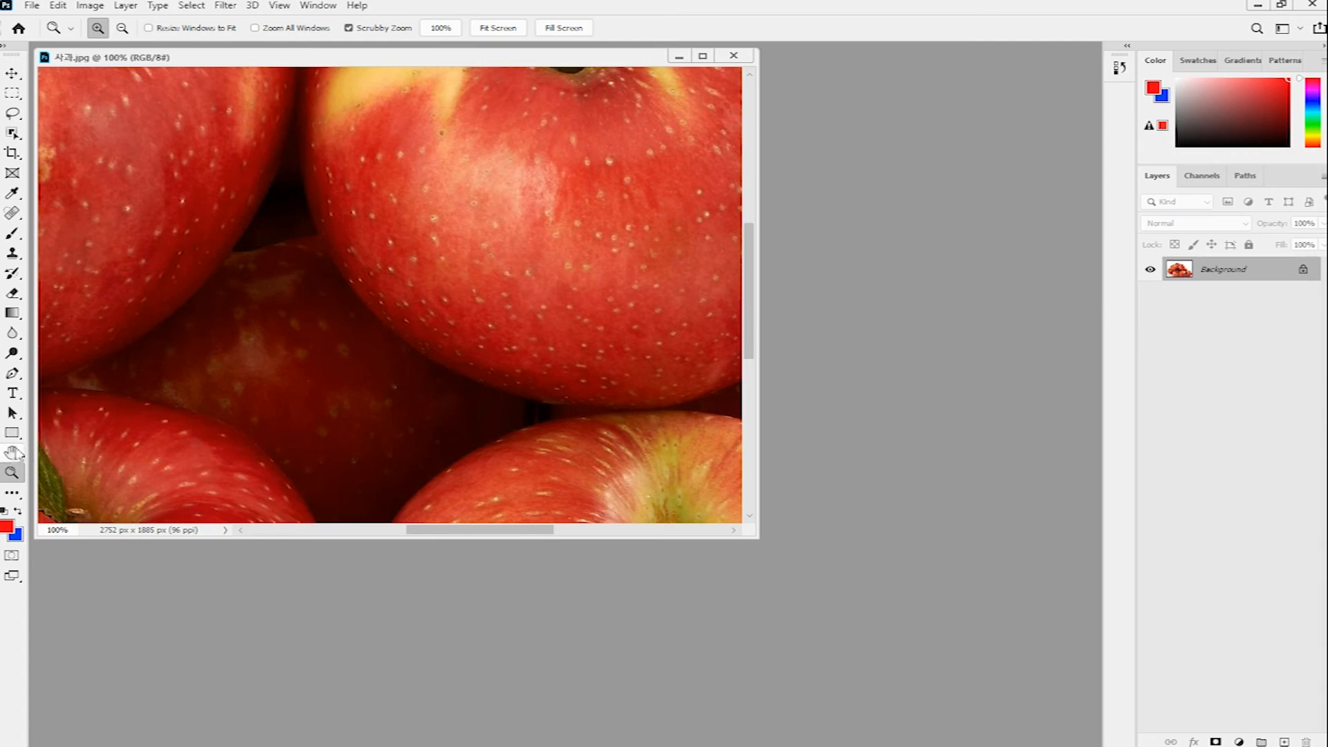
double_click(13, 453)
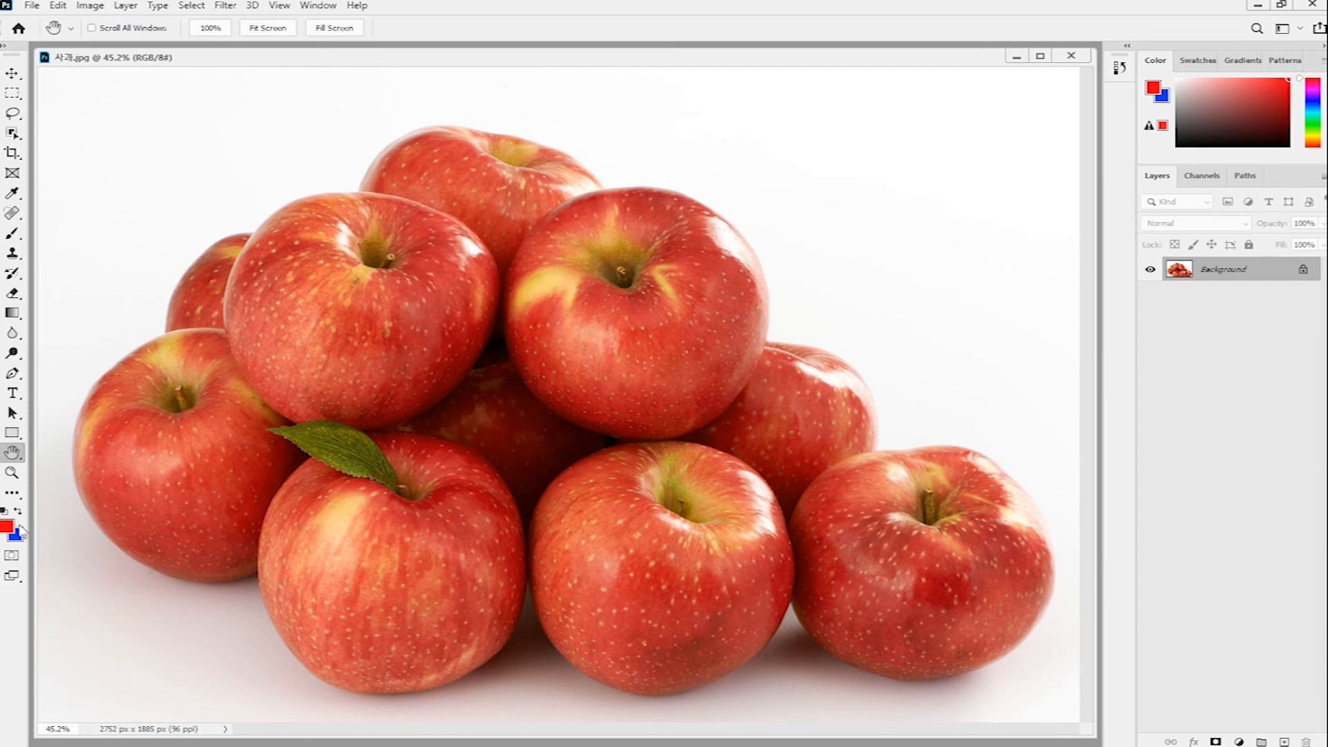
Step: Switch the apple image to 100% and return it to the fit-on-screen view
double_click(12, 473)
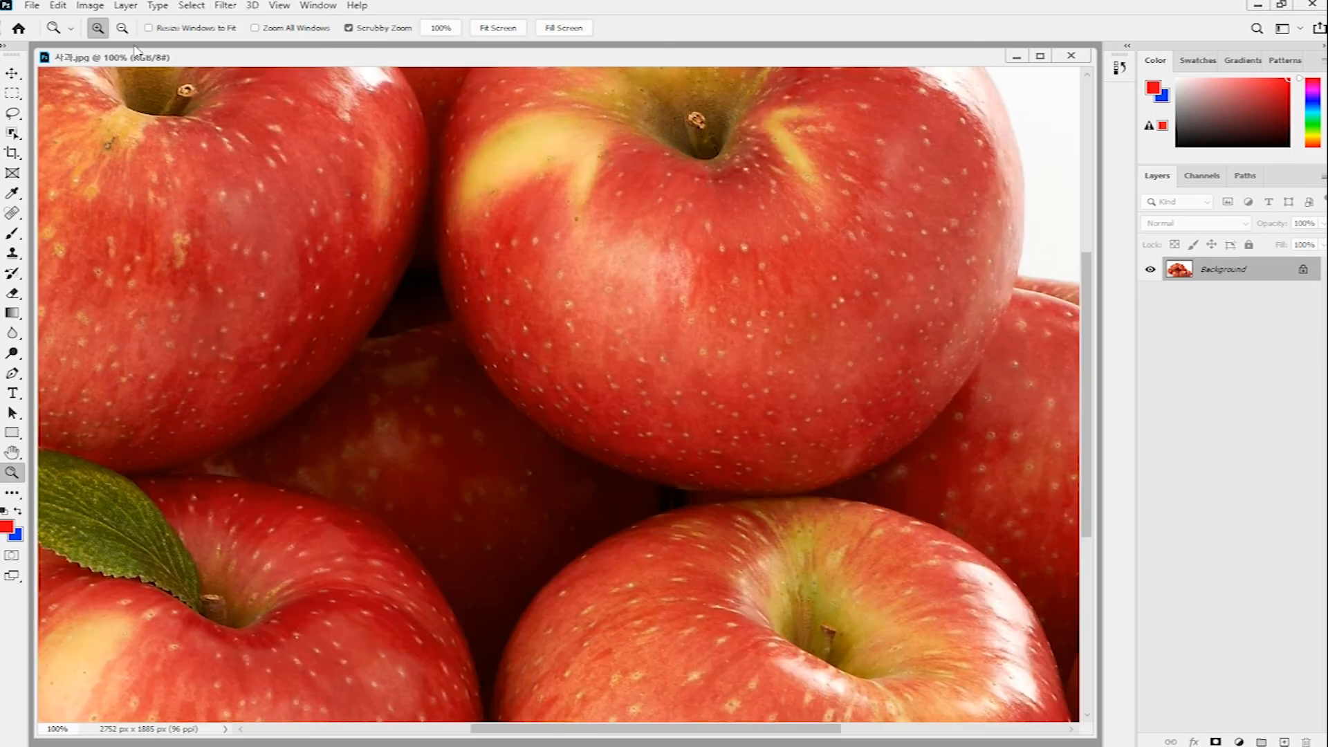
double_click(13, 453)
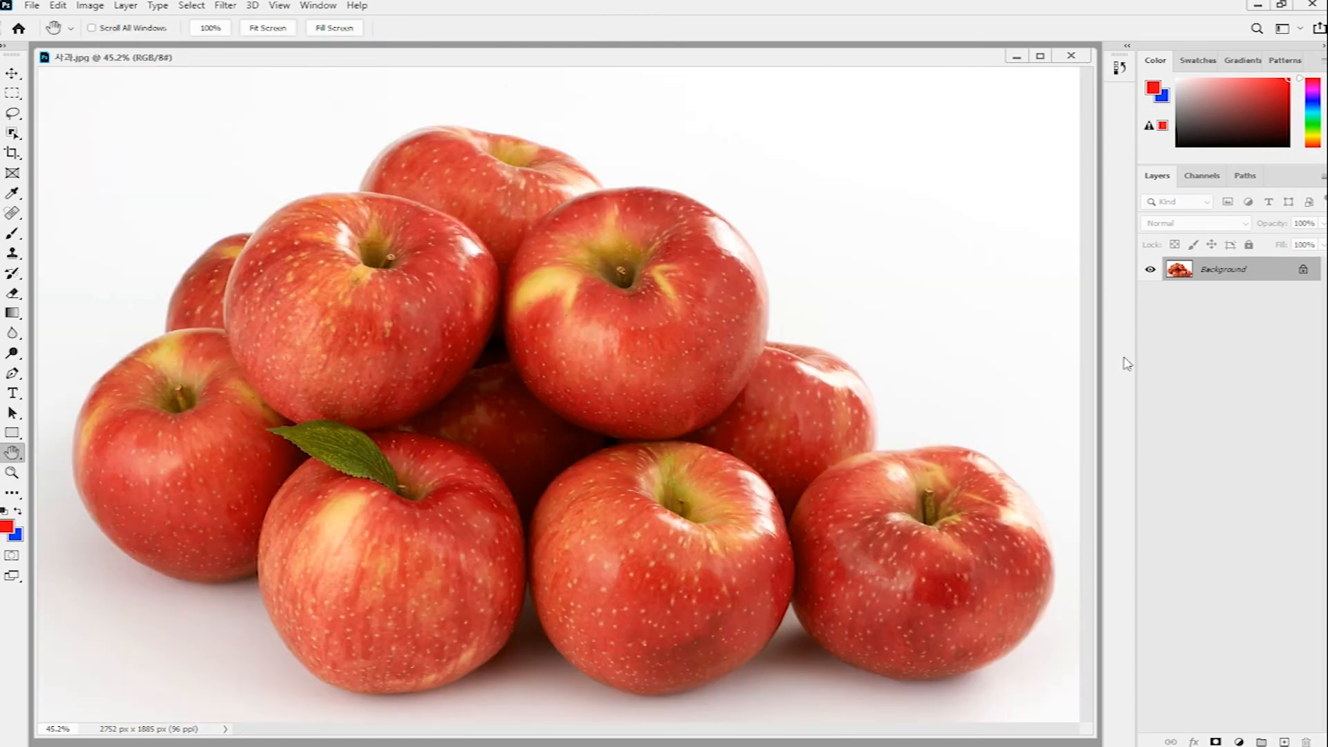
left_click(279, 6)
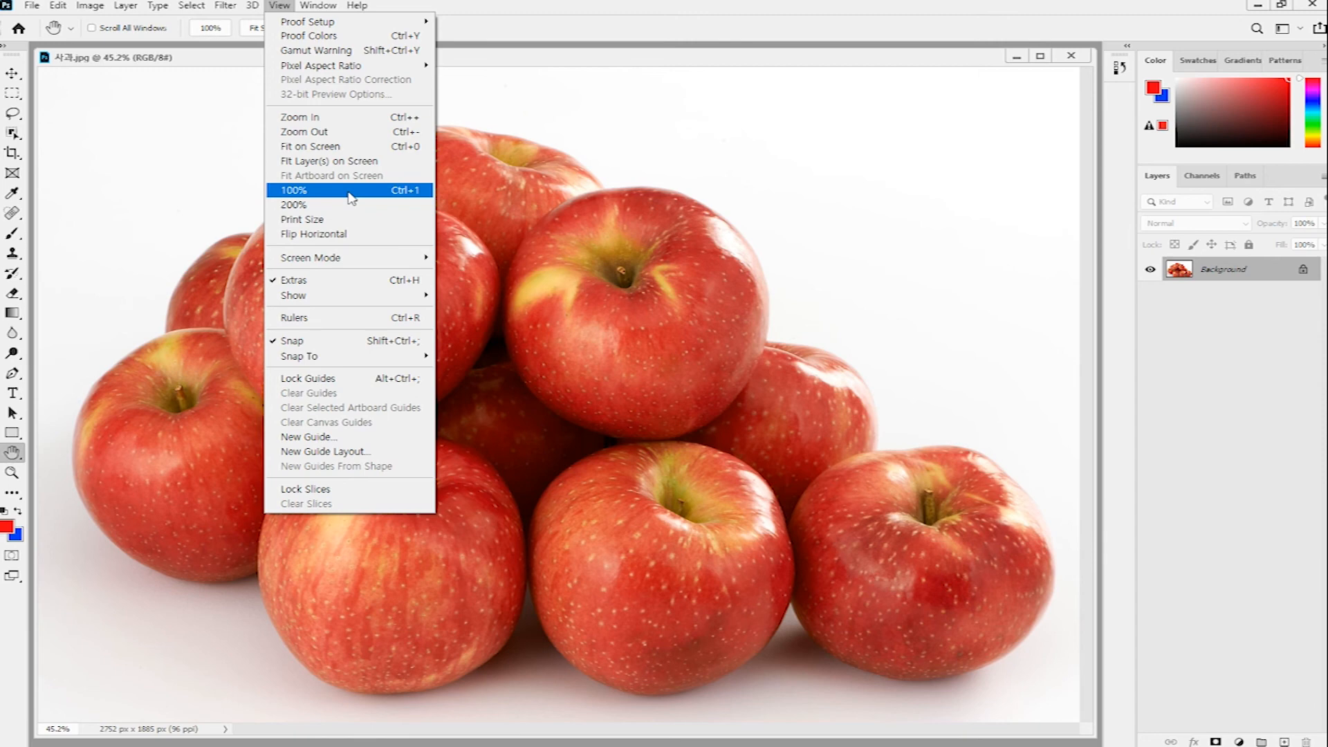
left_click(359, 148)
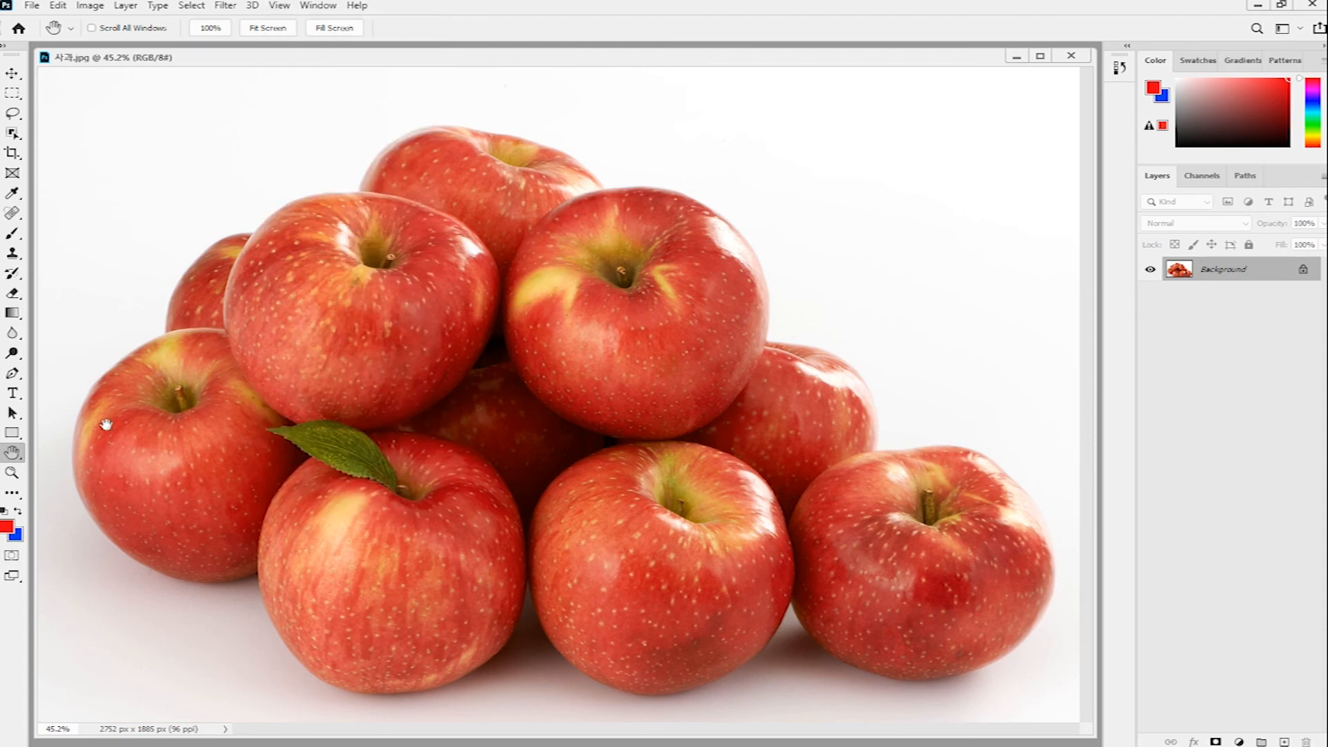
Step: Zoom in on the green leaf in the apple image to 200% with the Zoom tool
left_click(13, 474)
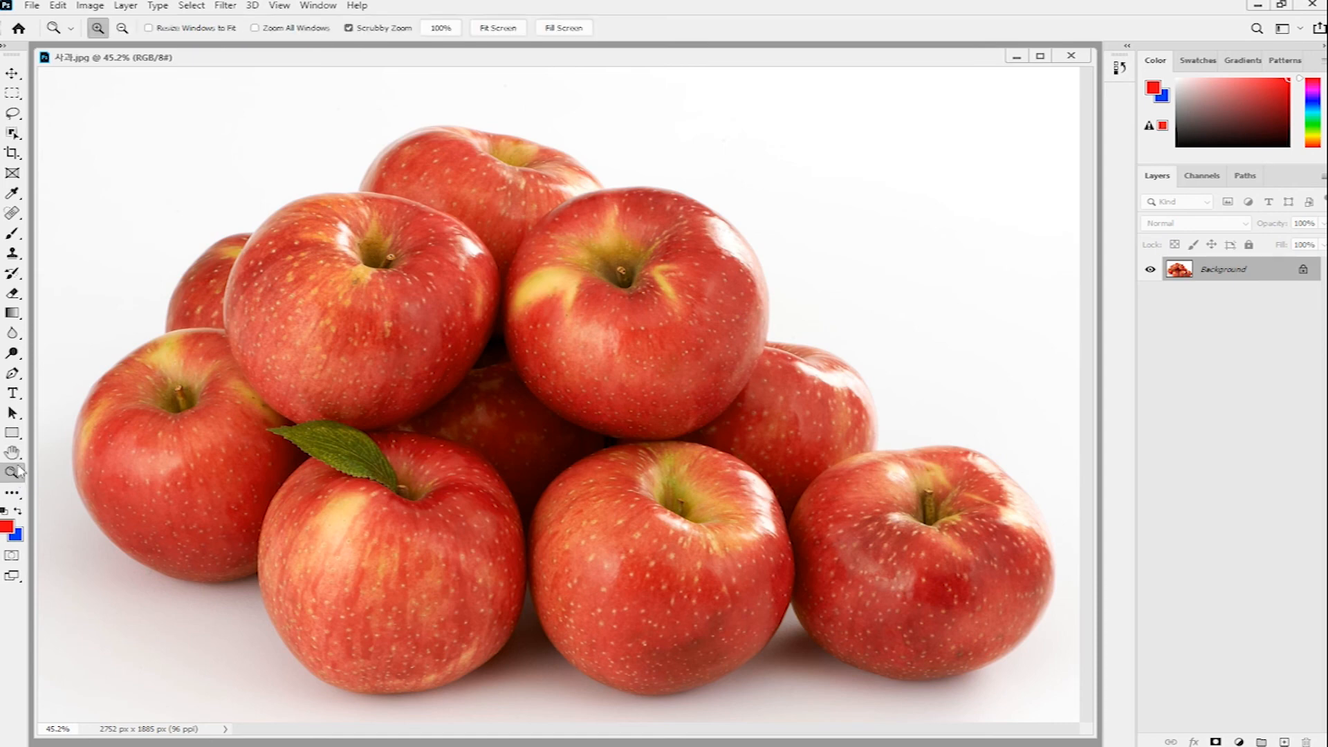
left_click(351, 450)
left_click(350, 449)
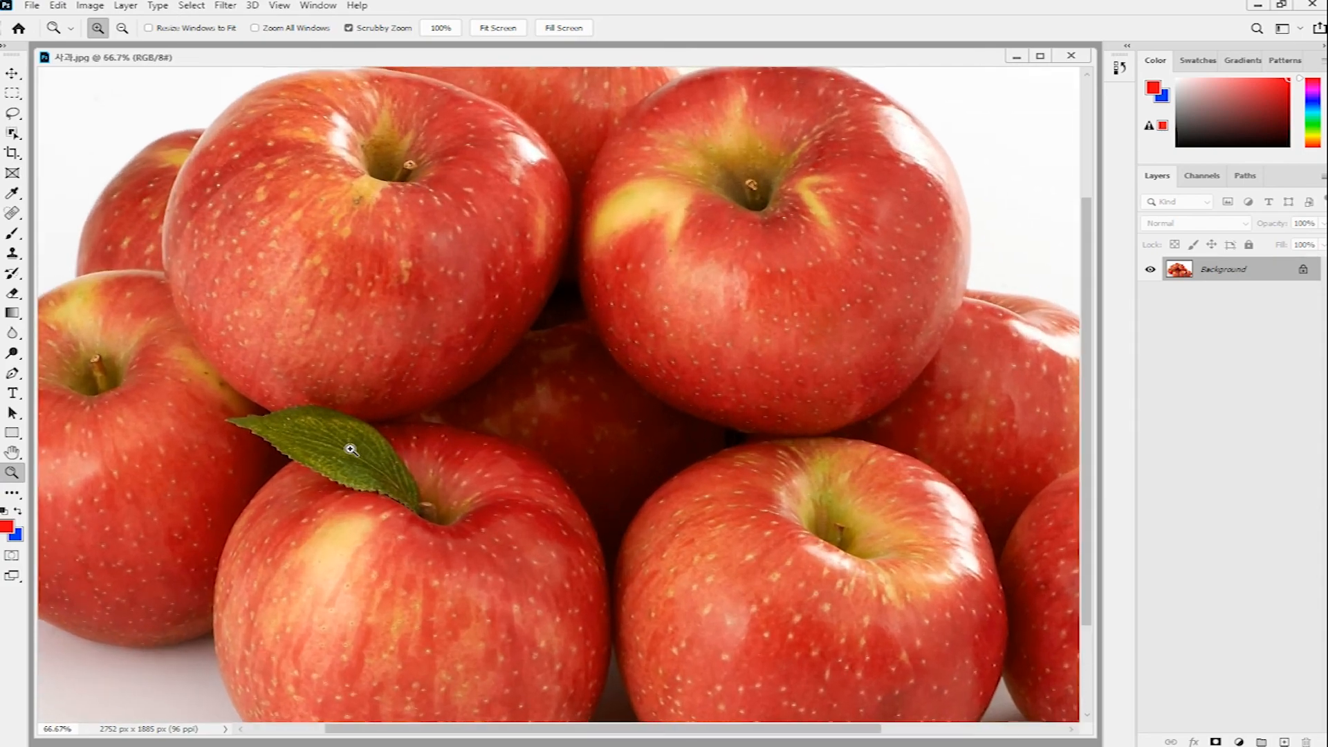
left_click(351, 450)
left_click(351, 450)
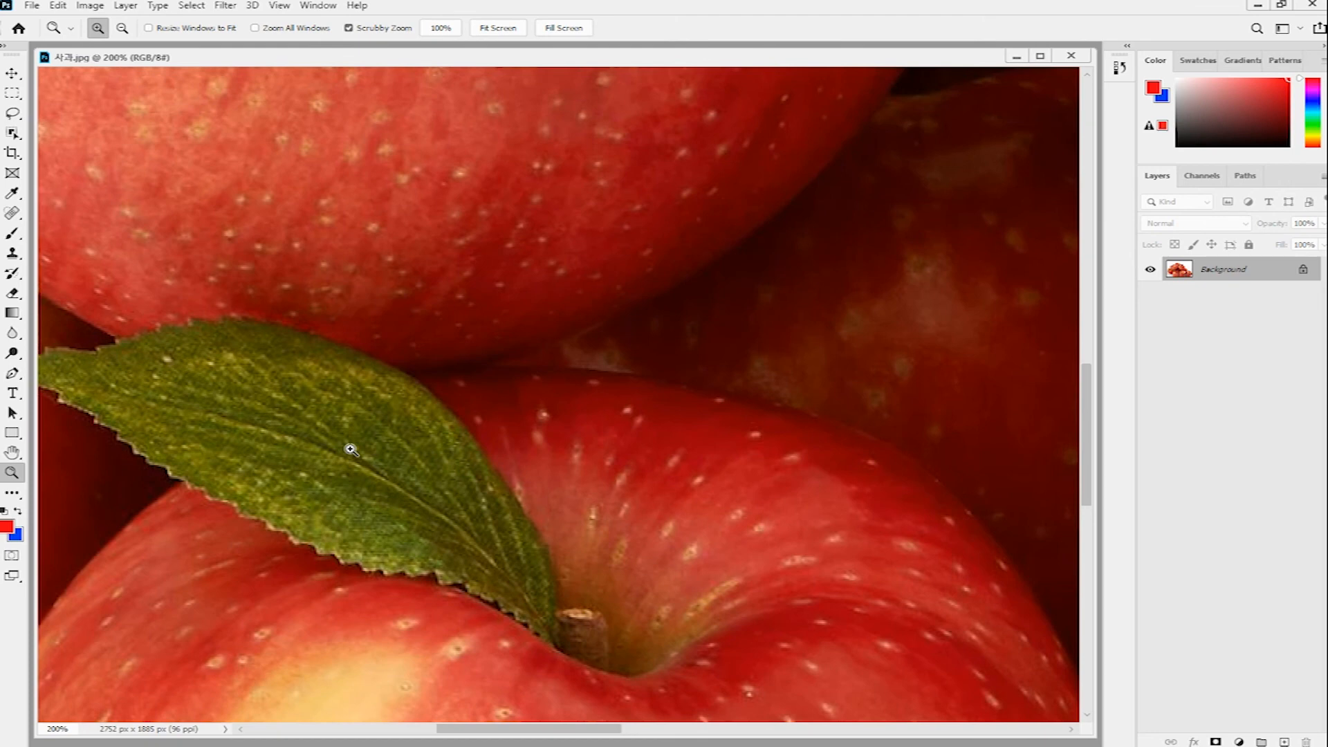
Step: Zoom out from the leaf with the Zoom tool until the apple image is at 25%
key("alt")
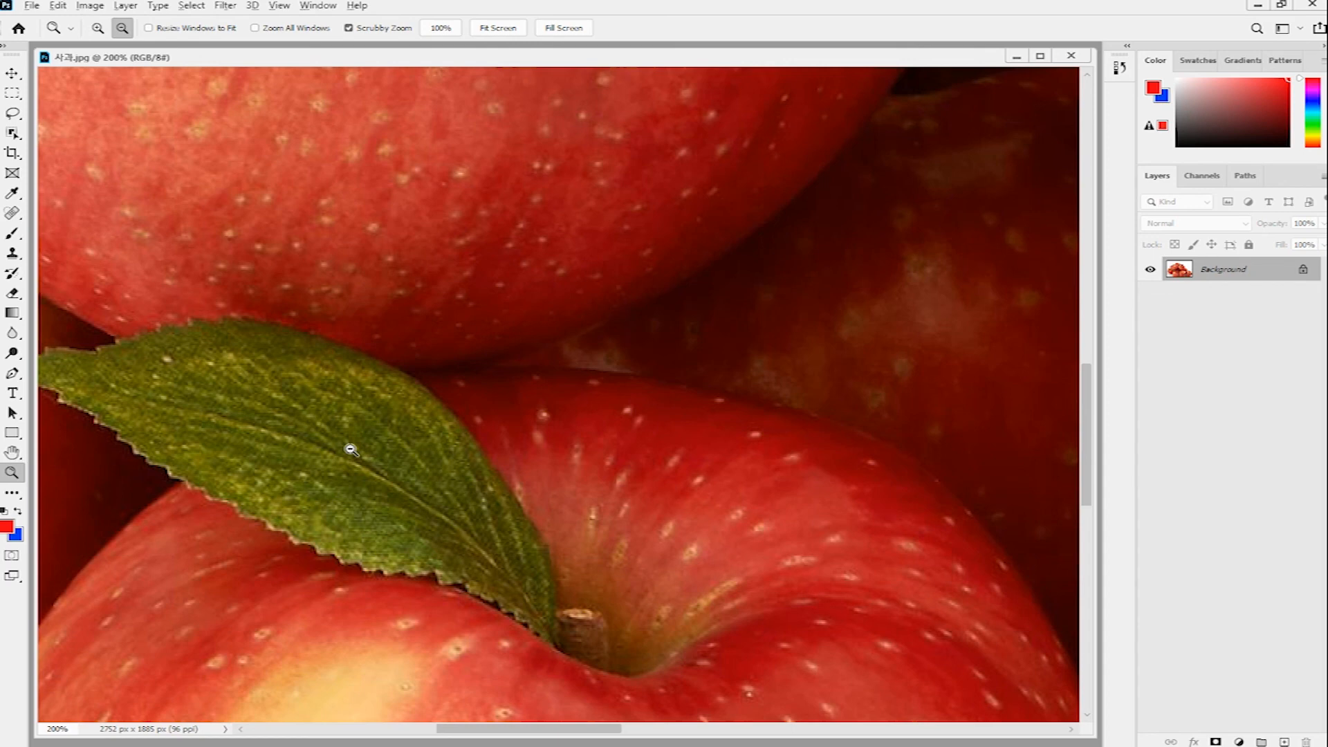
left_click(350, 450, "alt")
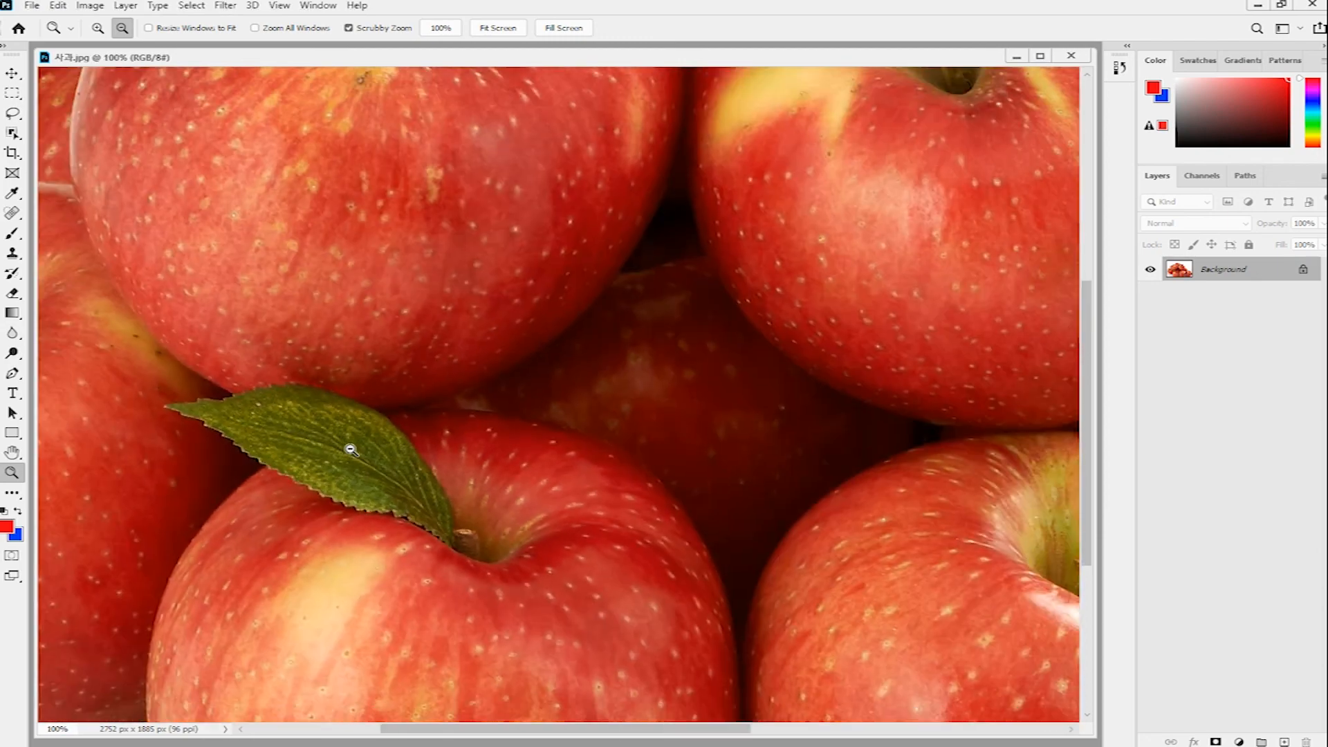
left_click(350, 450, "alt")
left_click(350, 450, "alt")
left_click(351, 450, "alt")
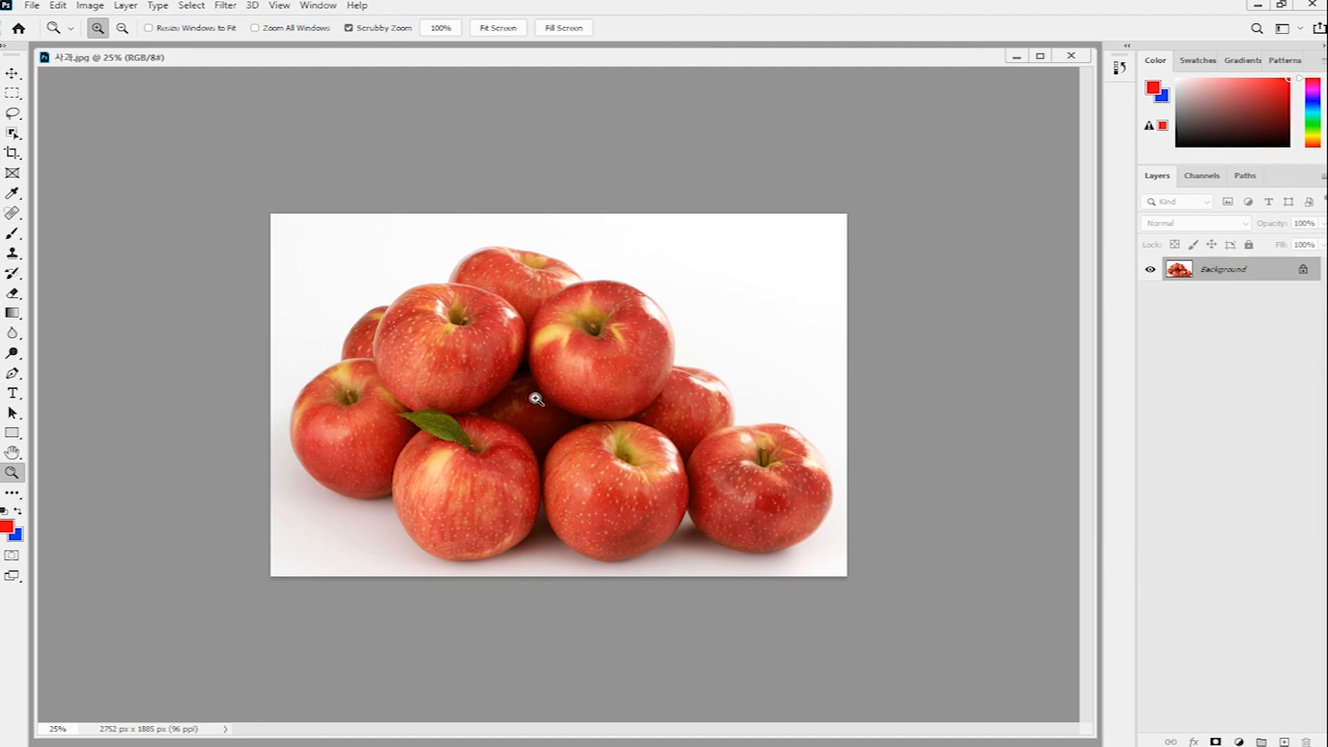
Step: Scrub the zoom of the apple image out and in, up to 12800%, and return it to the fit-on-screen view
mouse_move(537, 395)
left_mouse_down()
mouse_move(484, 366)
mouse_move(534, 391)
mouse_move(523, 384)
left_mouse_up()
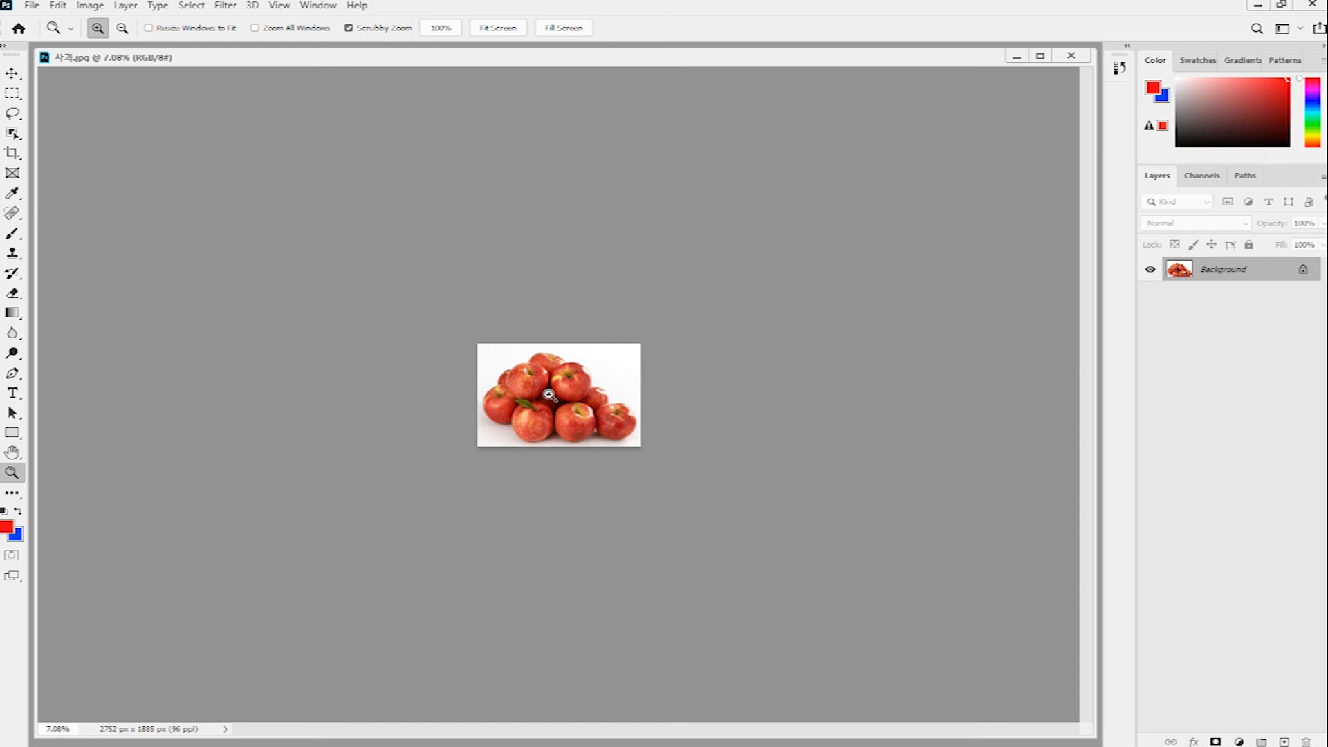
left_click_drag(547, 394, 662, 443)
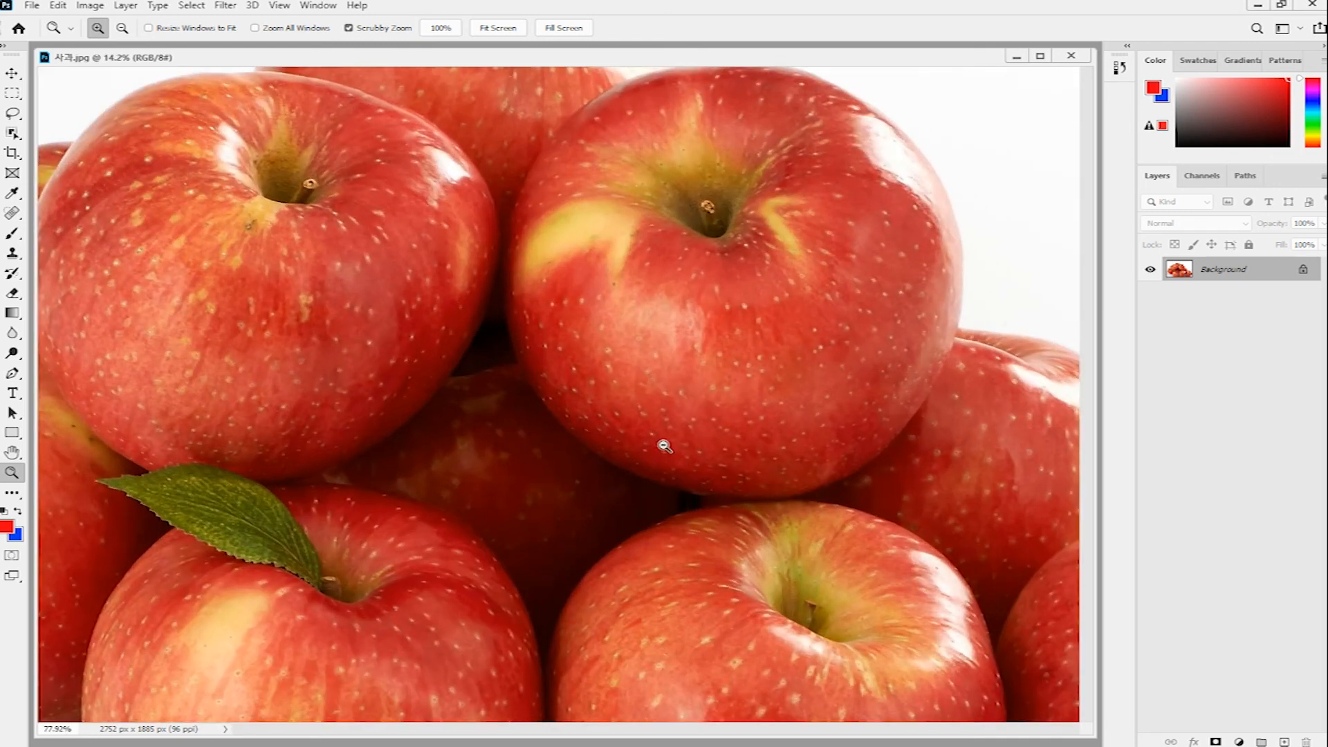
left_click_drag(539, 418, 611, 459)
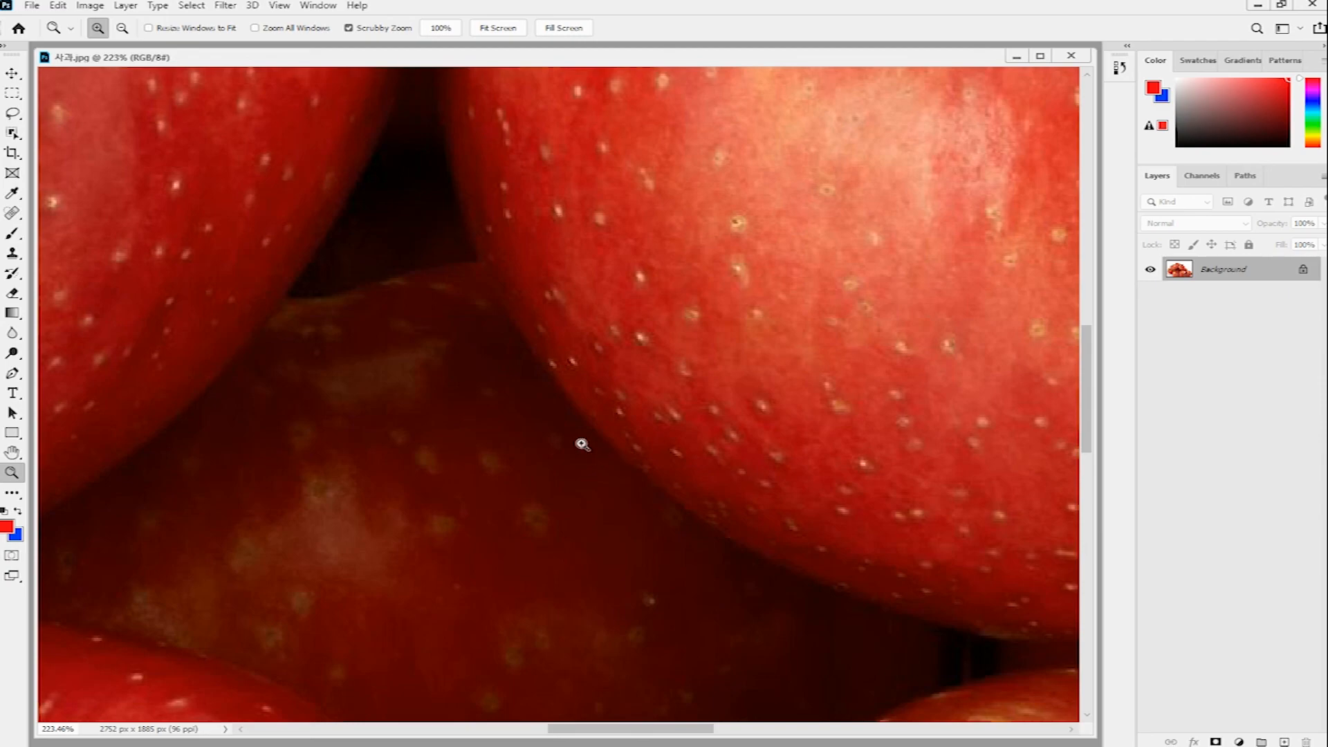
left_click_drag(546, 424, 774, 574)
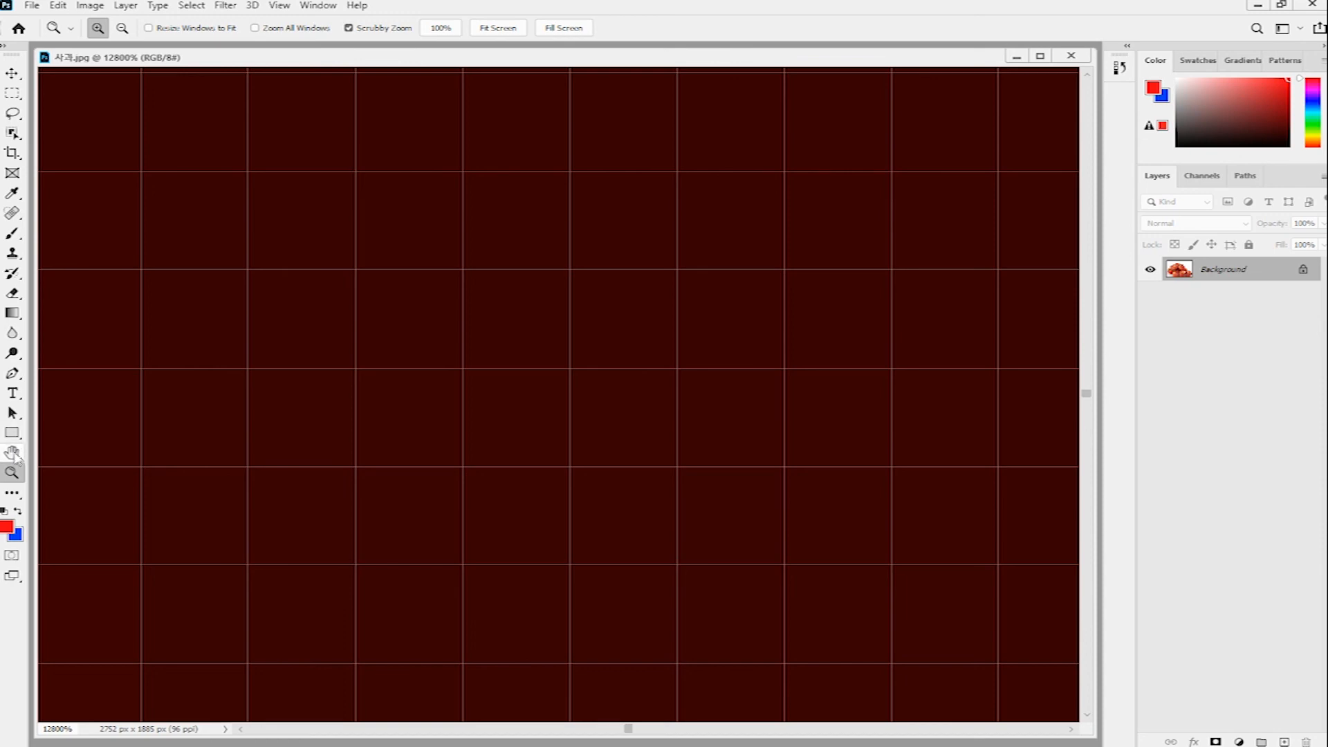
double_click(13, 454)
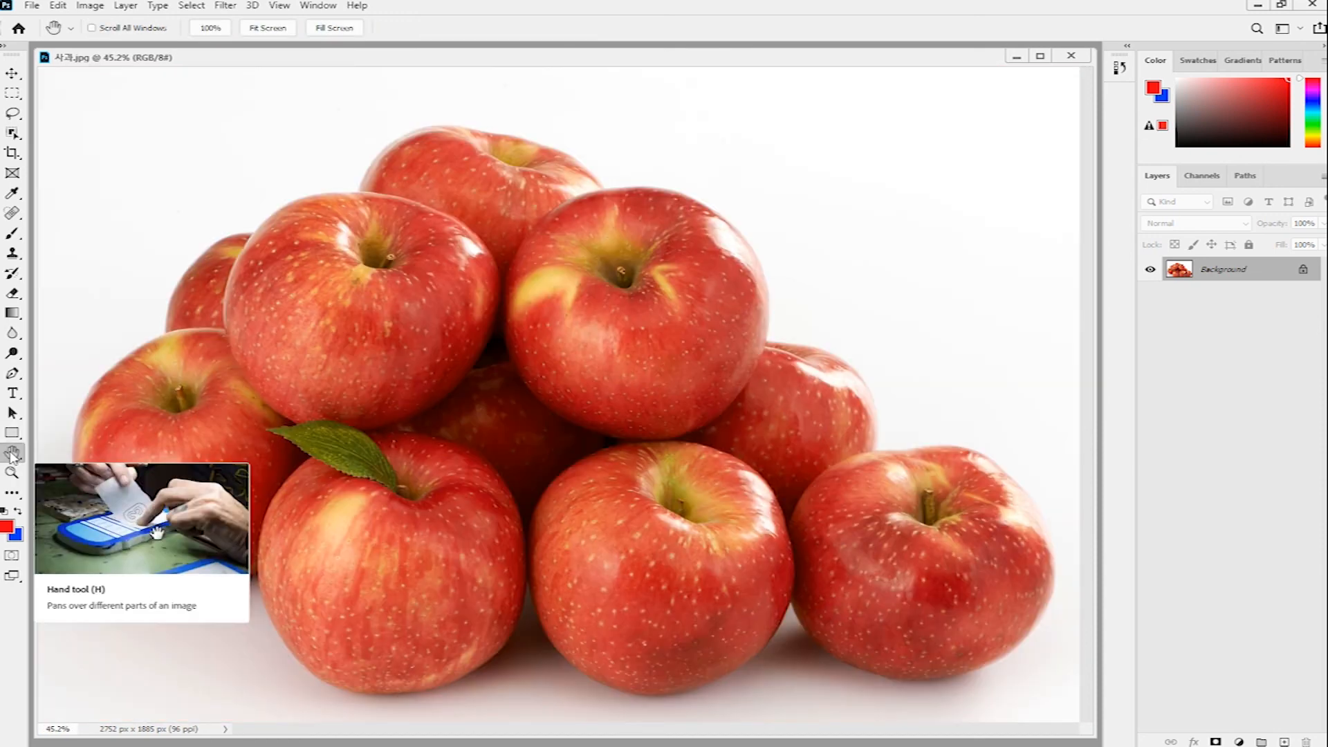